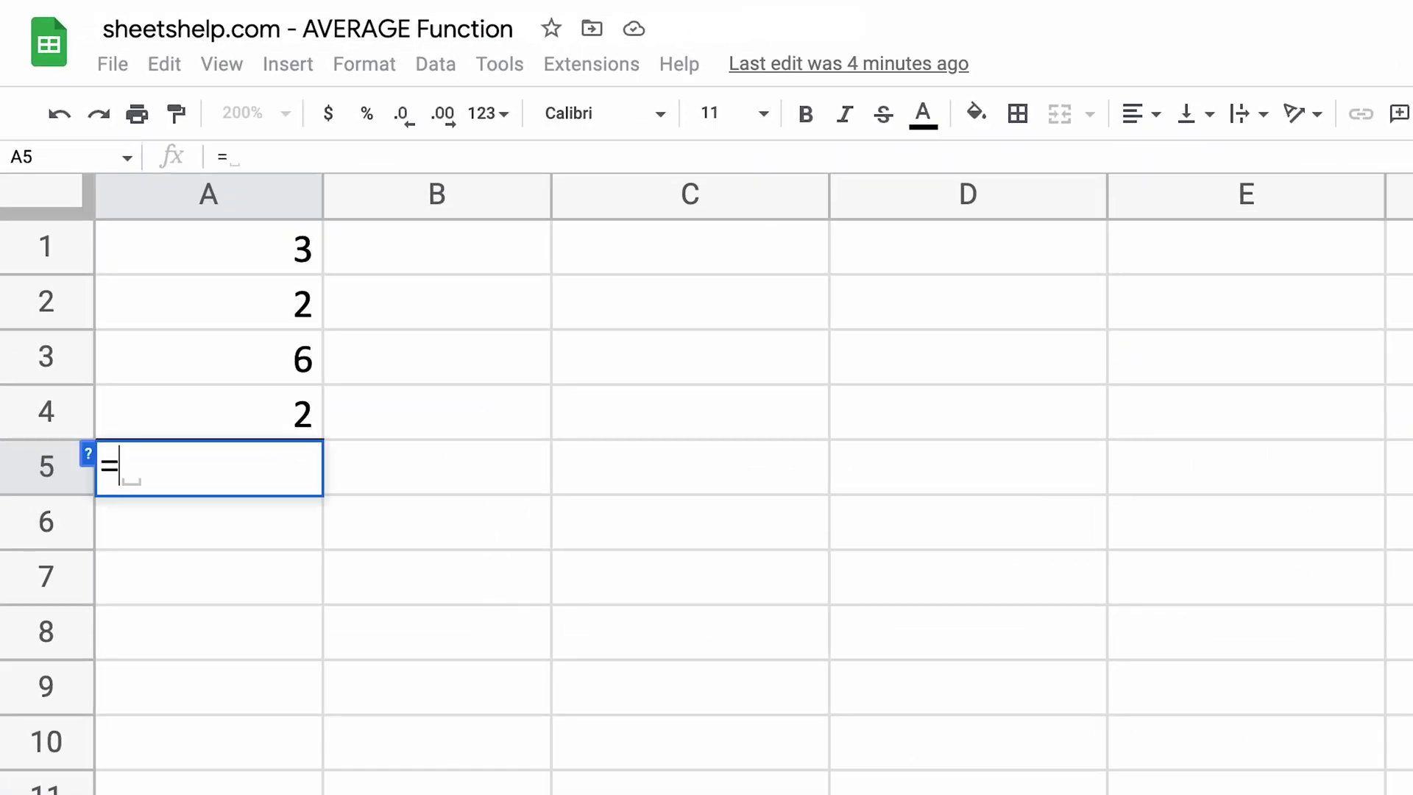
Enter =AVERAGE(A1:A4) in A5, which returns 3 for the values 3, 2, 6 and 2.
text(ERAGE()
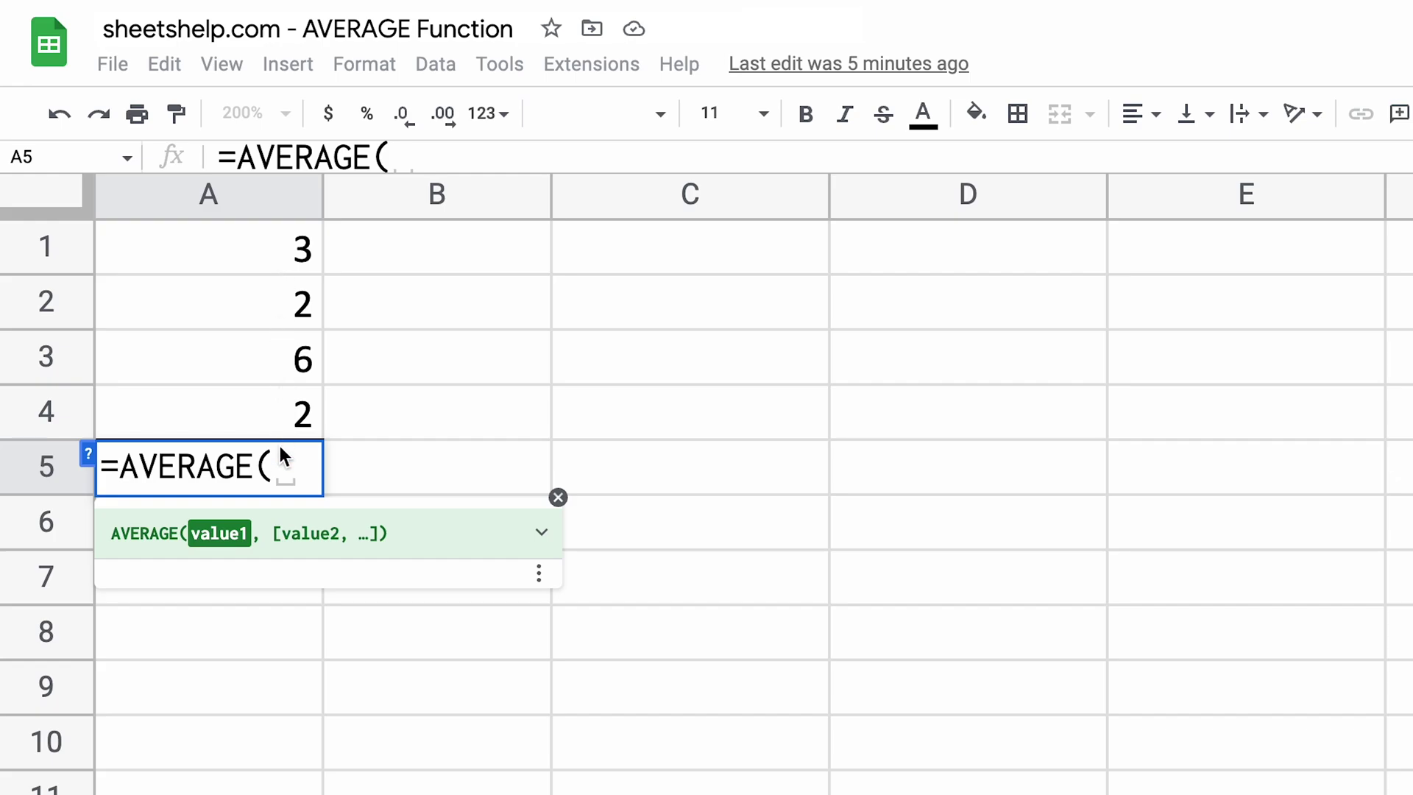
text(A1:A4)
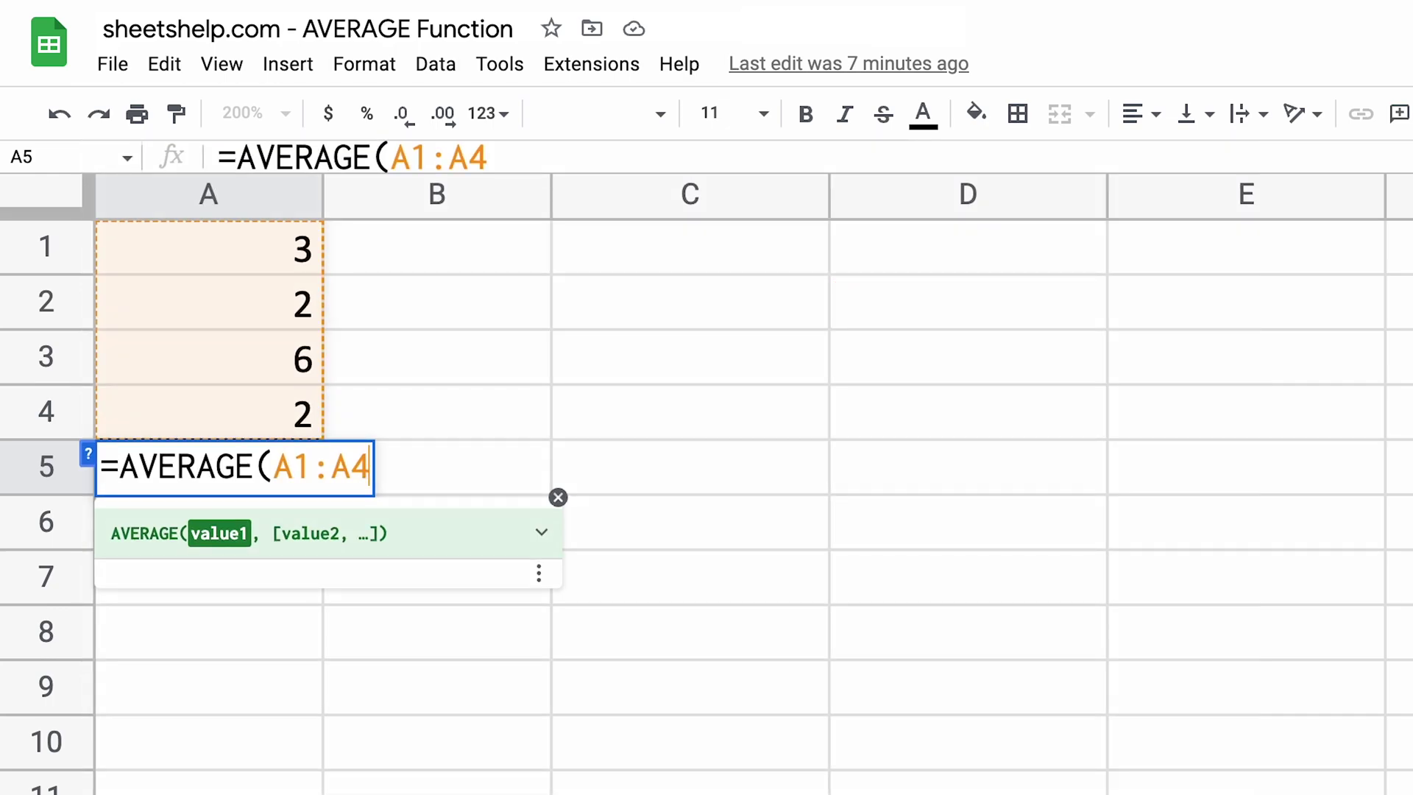
text())
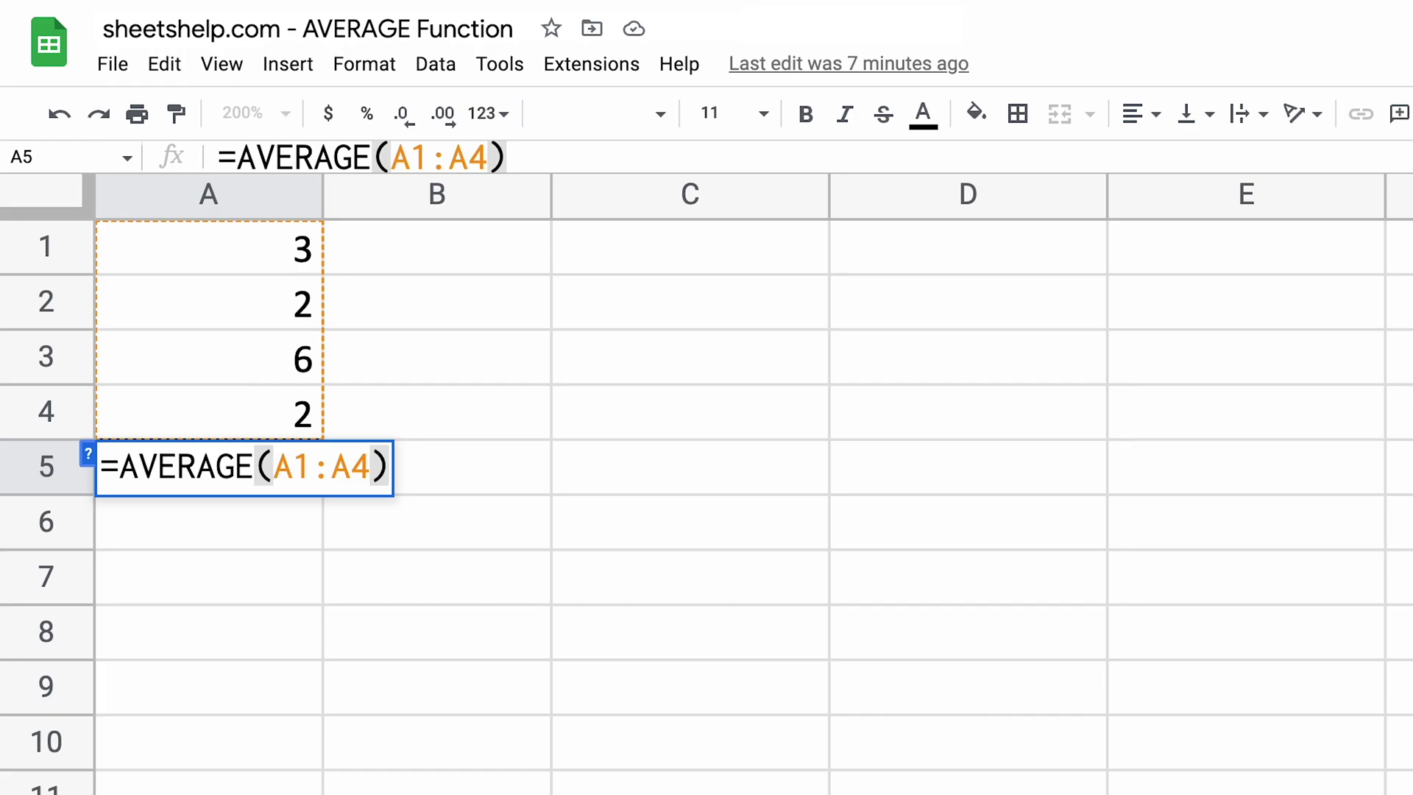
key(Return)
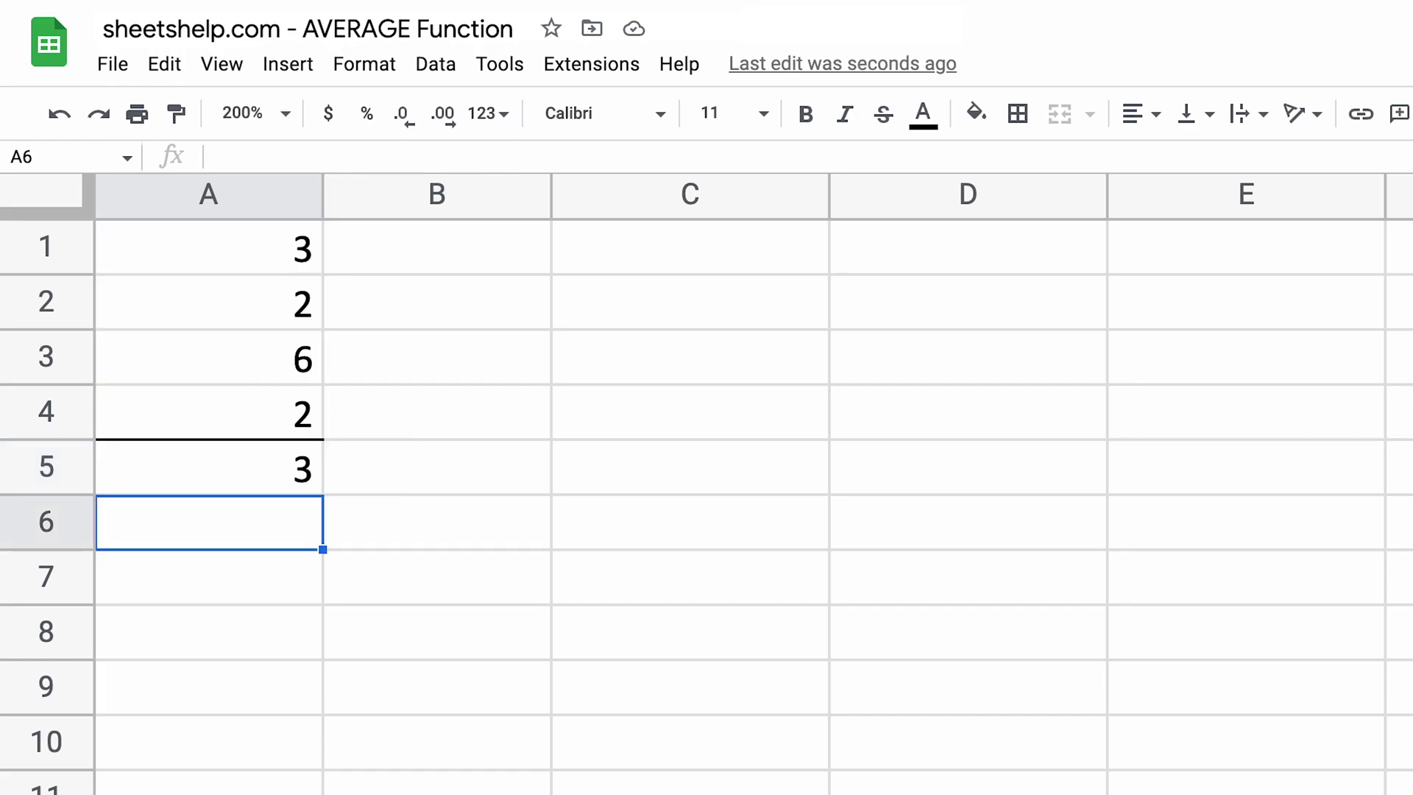
Give A5 two decimal places so the average reads 3.25 instead of 3.
click(234, 481)
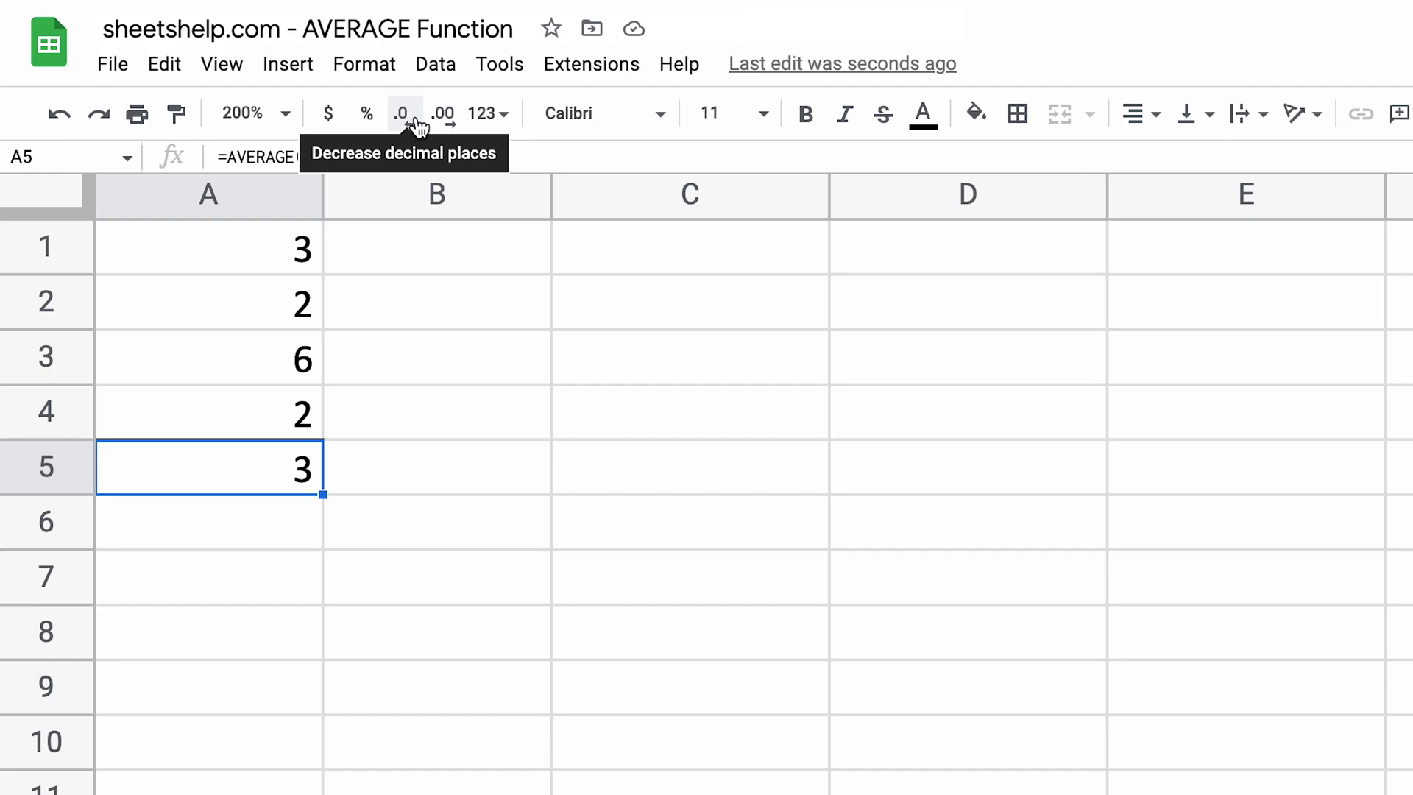
click(439, 119)
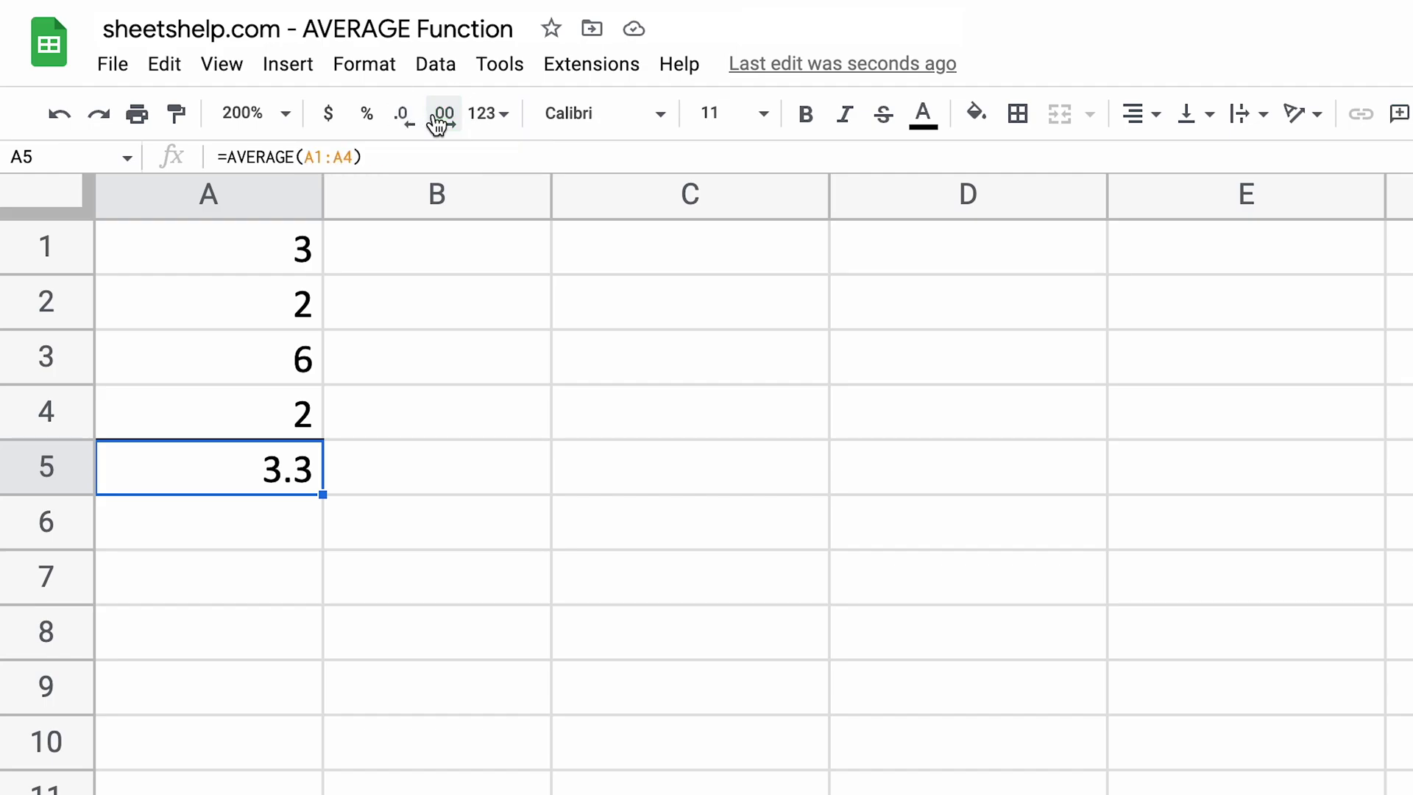
click(439, 119)
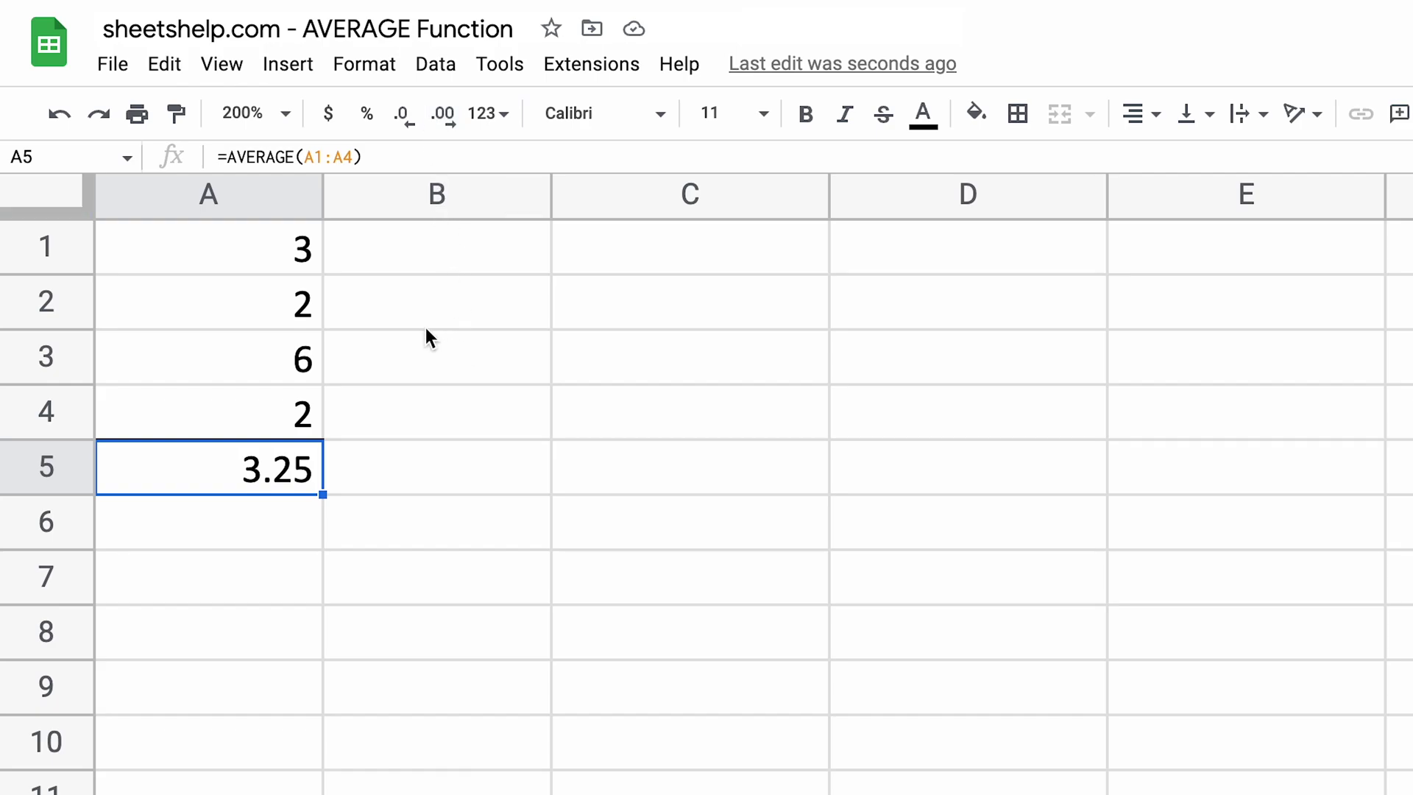
click(286, 302)
Copy A1:A5, the numbers and their average, into column B starting at B1.
drag(278, 274, 292, 413)
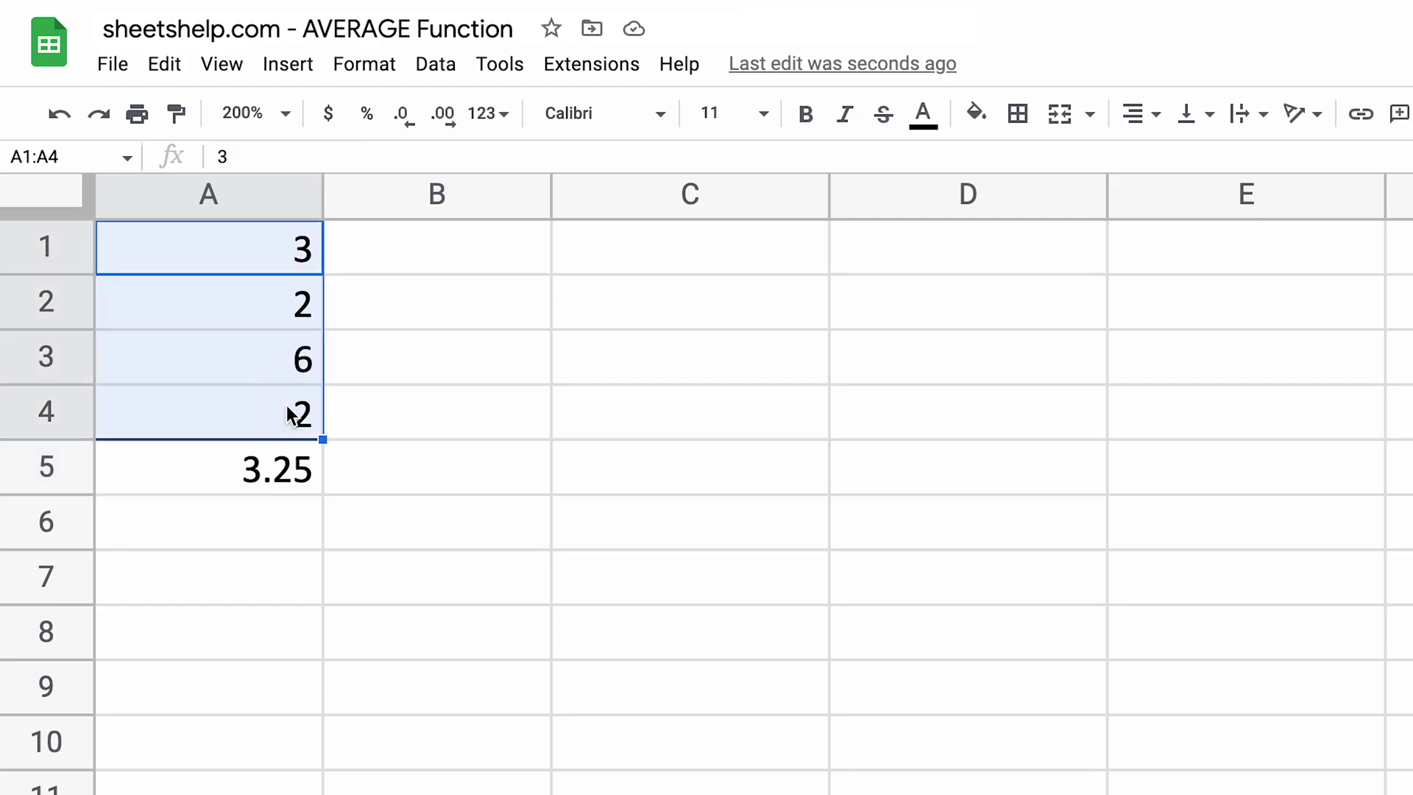
key(shift+Down)
key(ctrl+c)
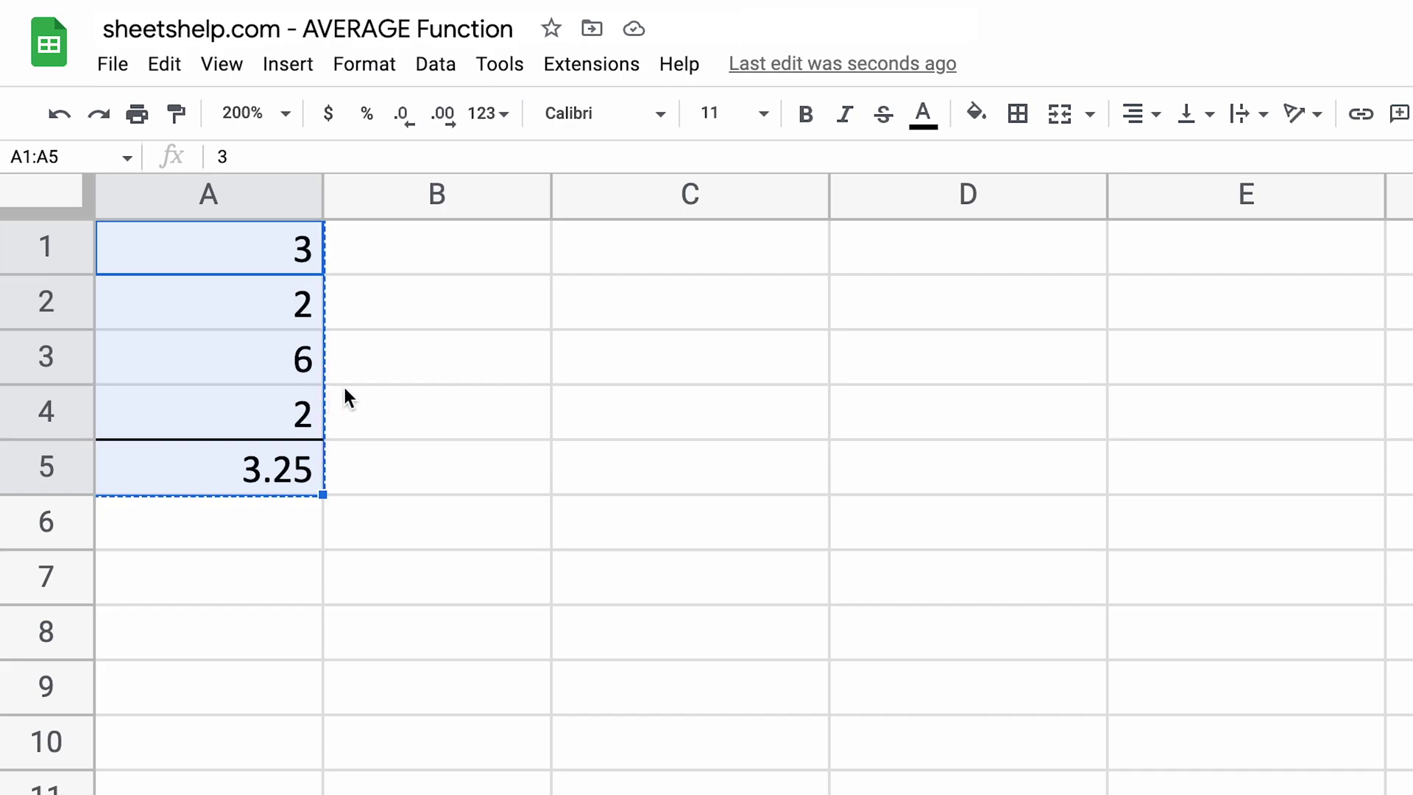
click(456, 262)
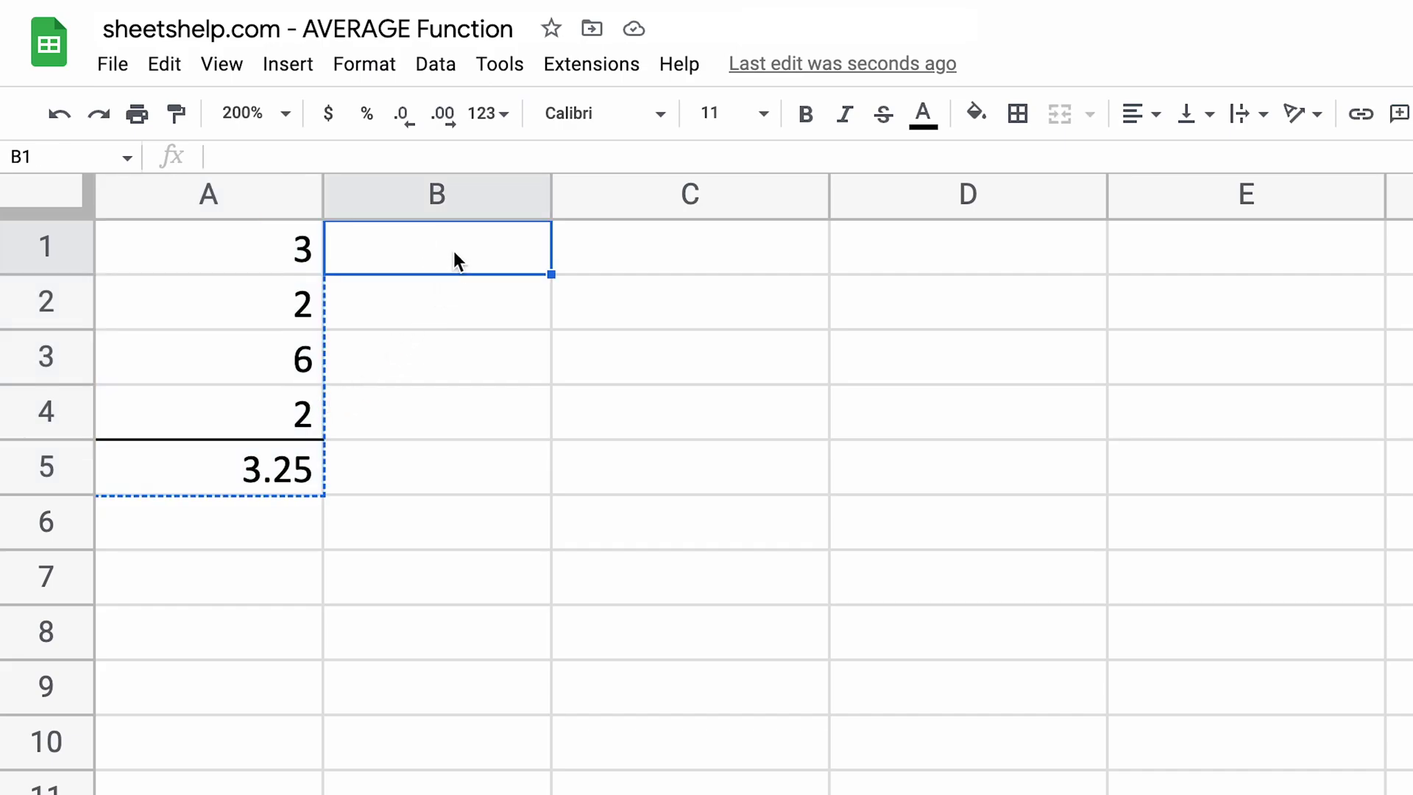
key(ctrl+v)
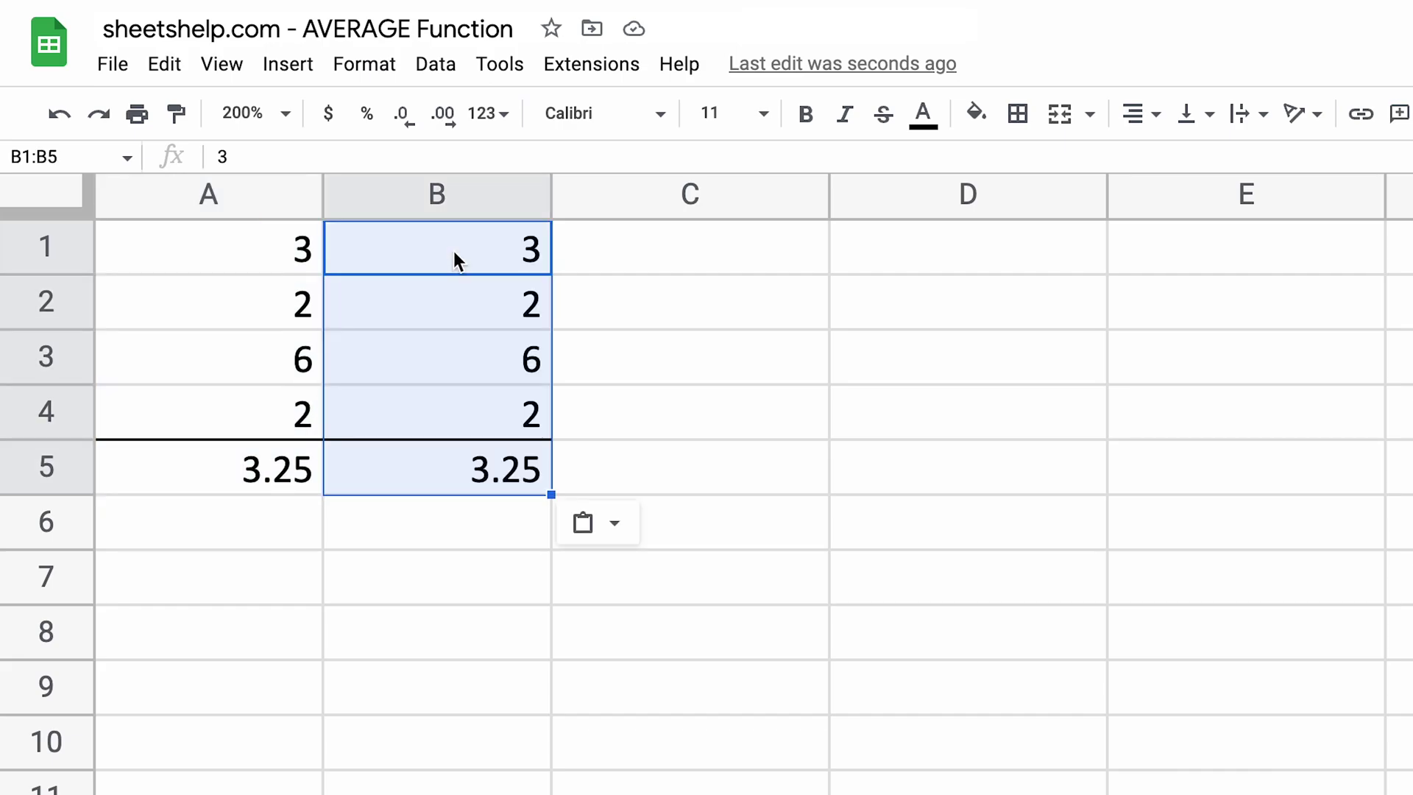
Set both A2 and B2 to 0.
click(294, 318)
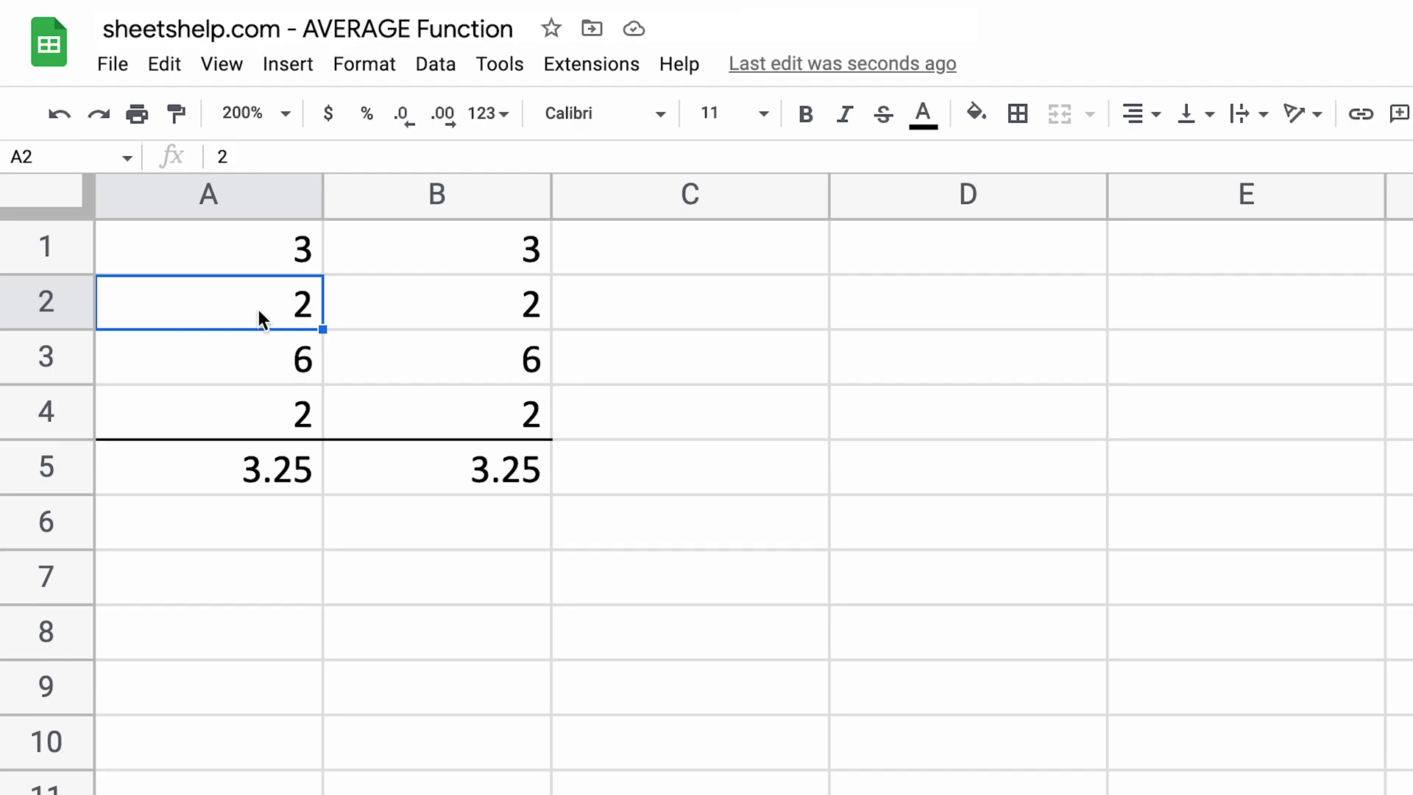
text(0)
key(Return)
key(Up)
key(Right)
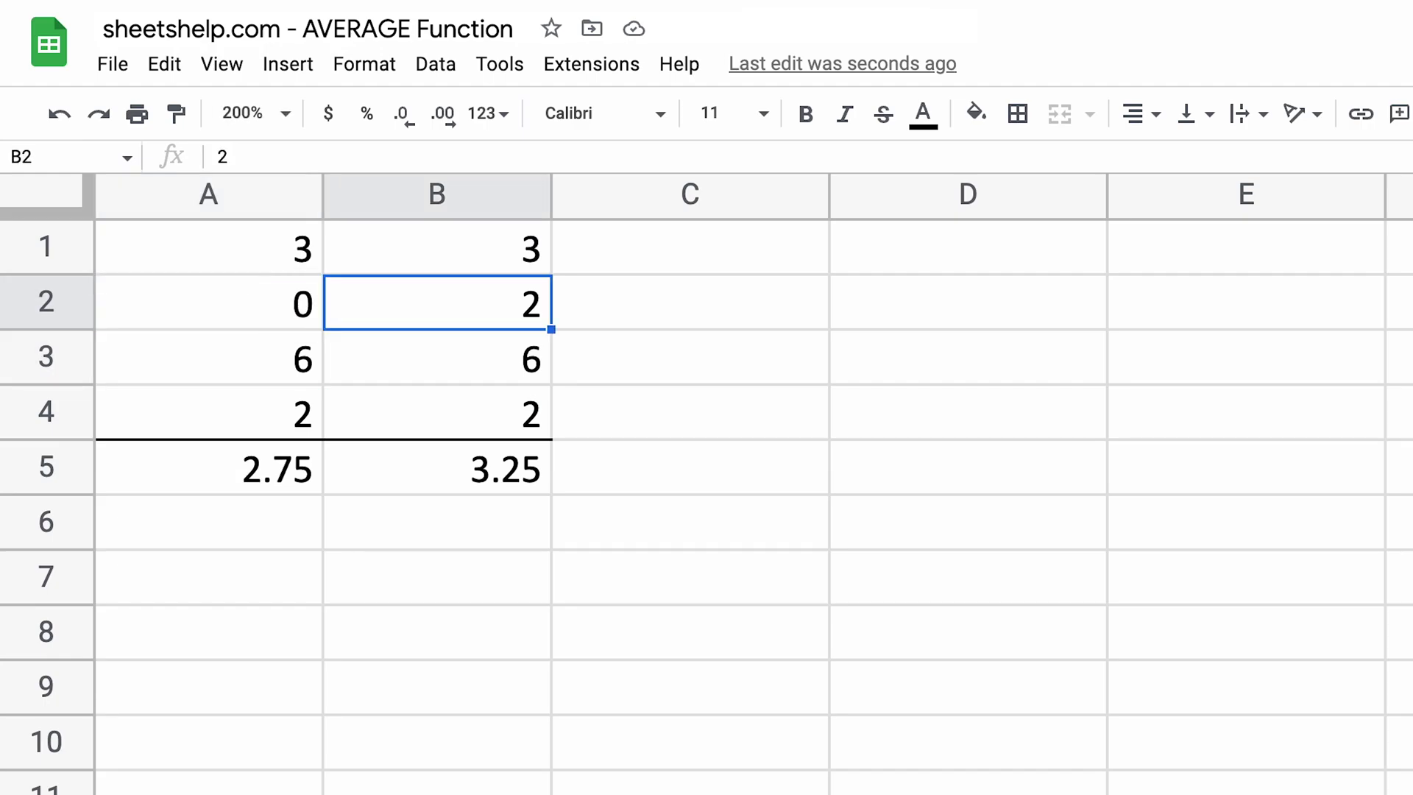
text(0)
key(Return)
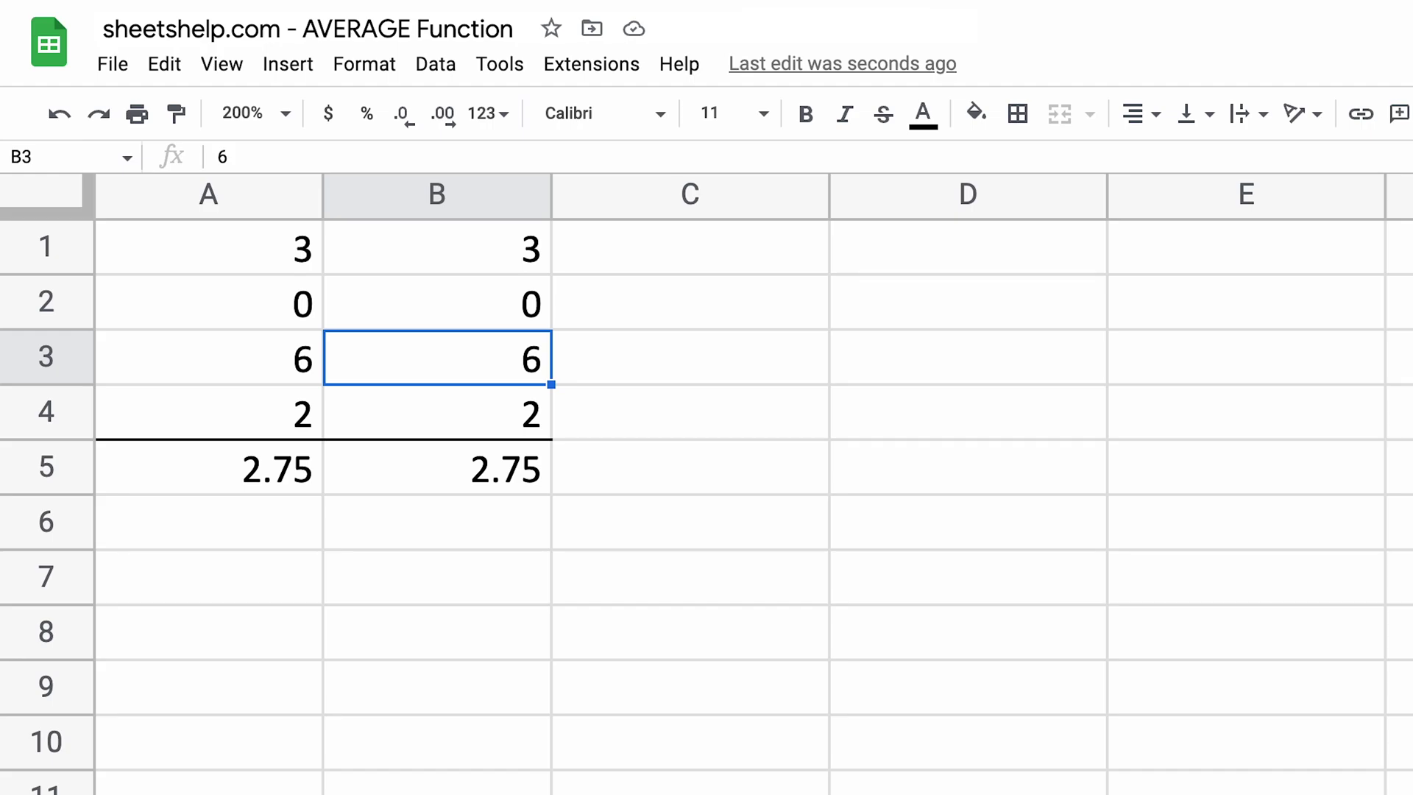
Set A3 and B3 to 0, then check that both averages read 1.25.
key(Left)
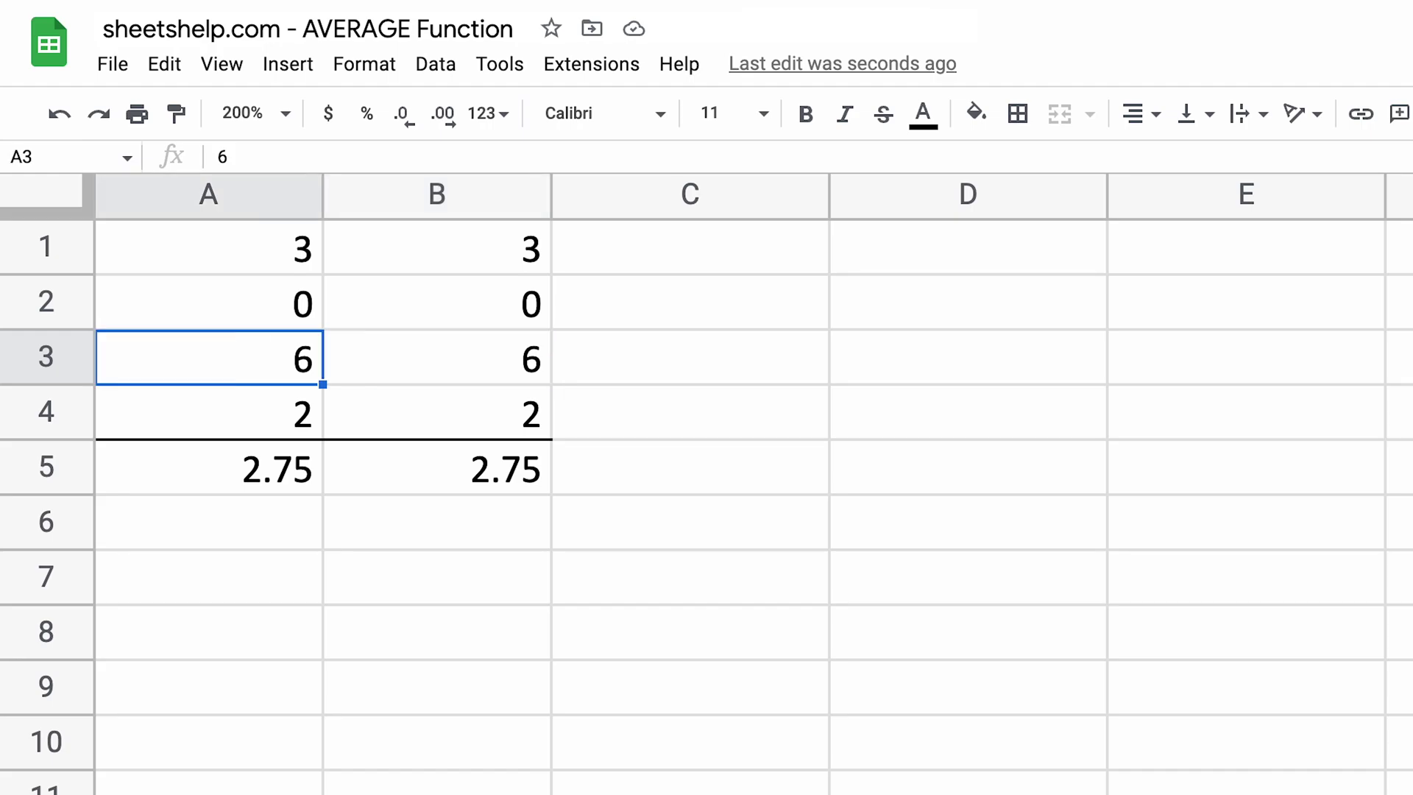
text(0)
key(Return)
key(Up)
key(Right)
text(0)
key(Return)
key(Down)
key(Left)
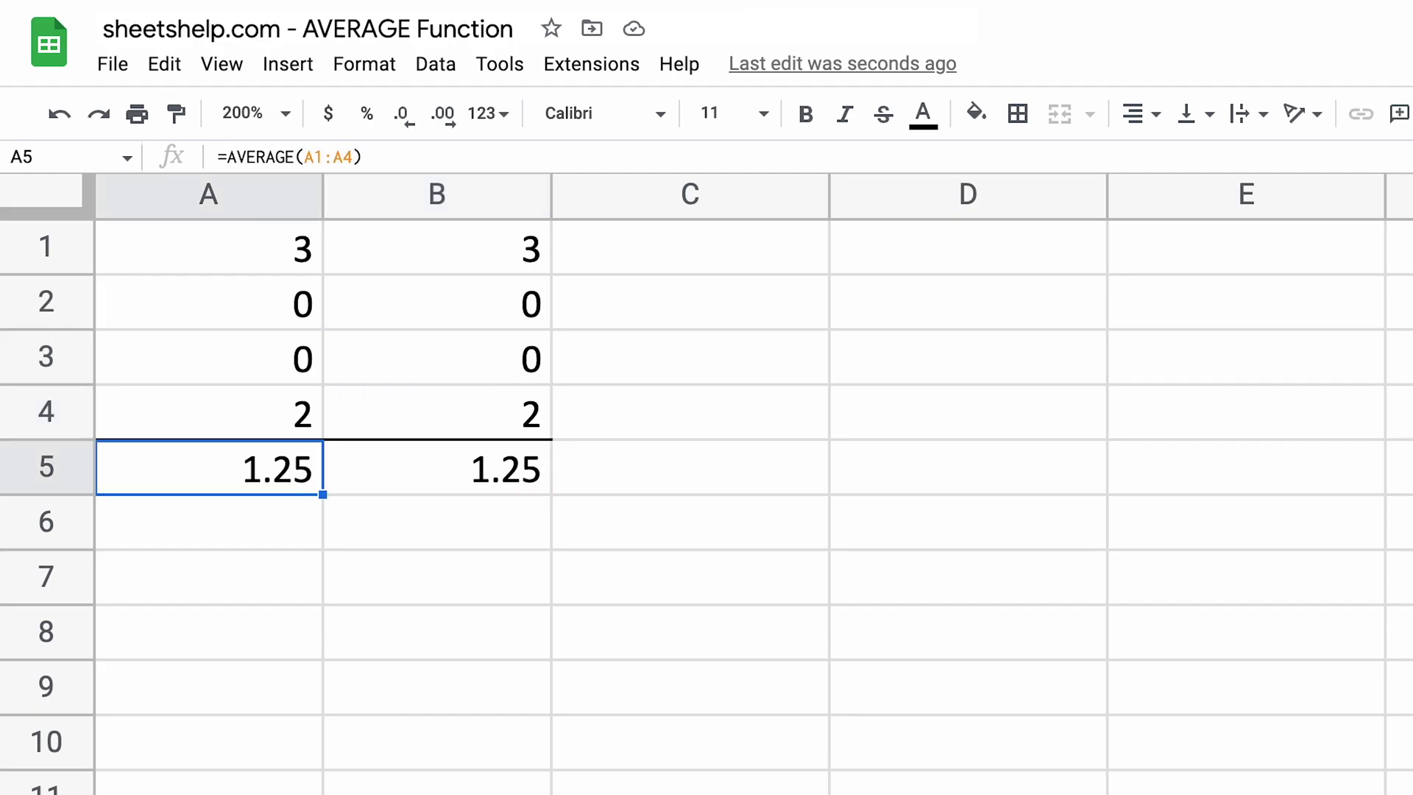
key(Right)
key(Left)
key(Up)
key(Up)
key(Up)
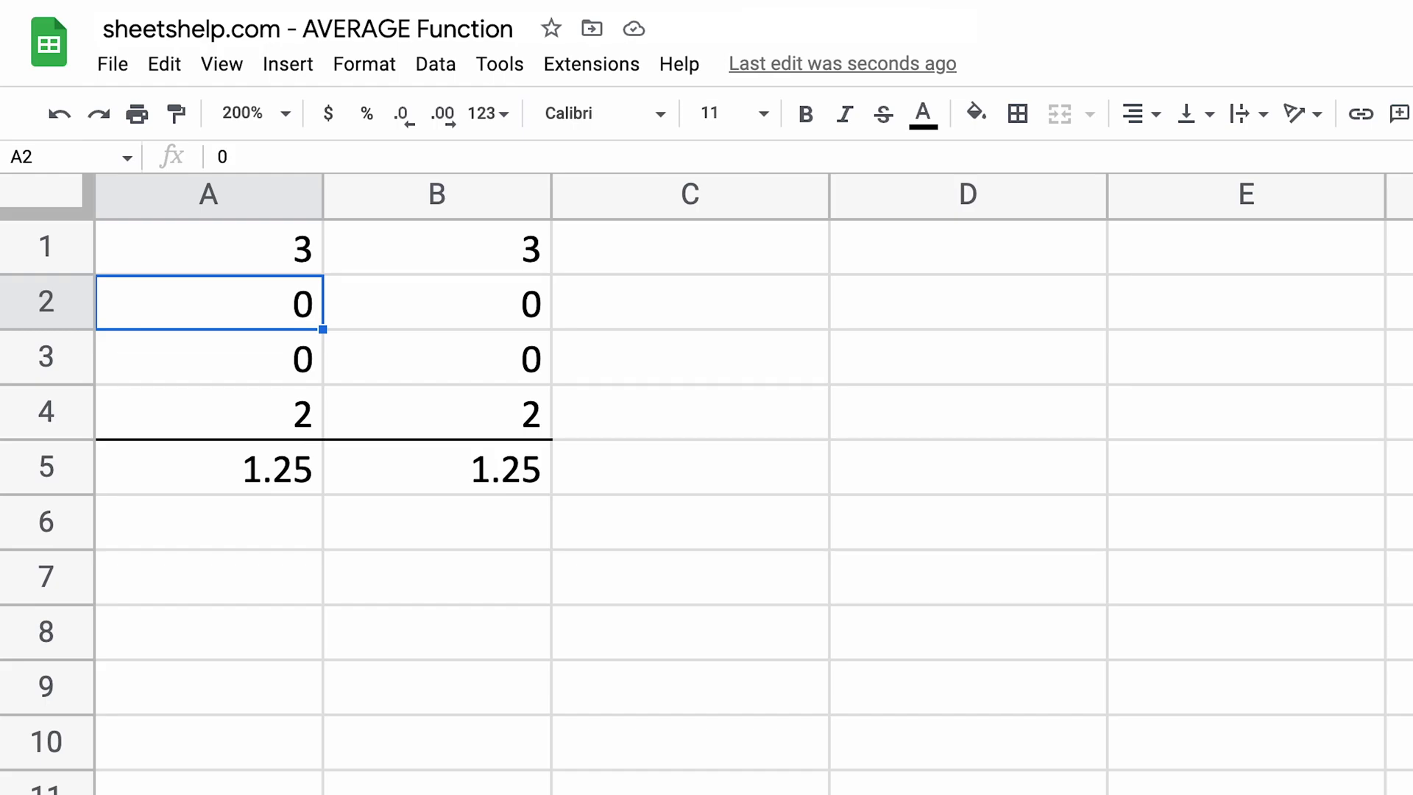
Empty A2 and A3 so the A5 average reads 2.50.
key(shift+Down)
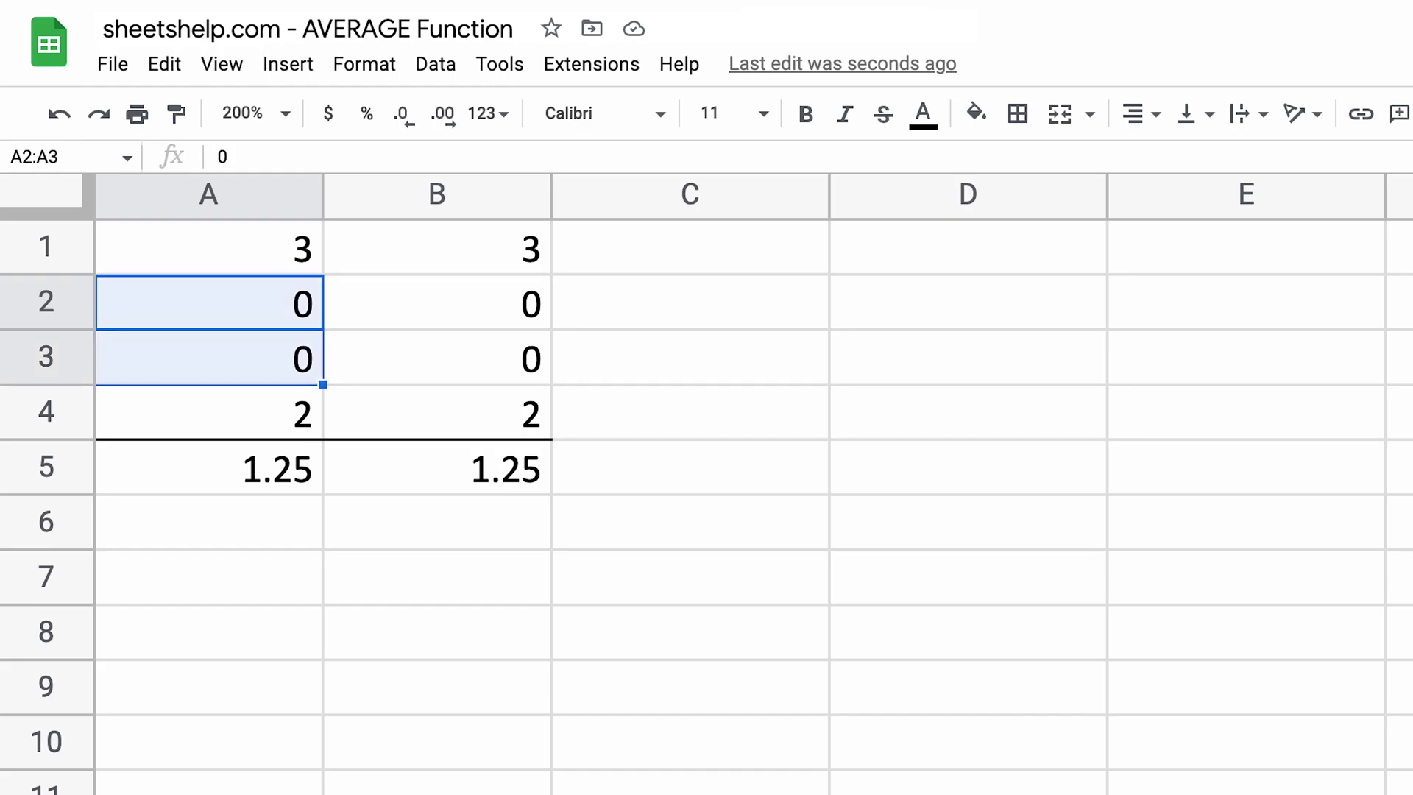
key(Delete)
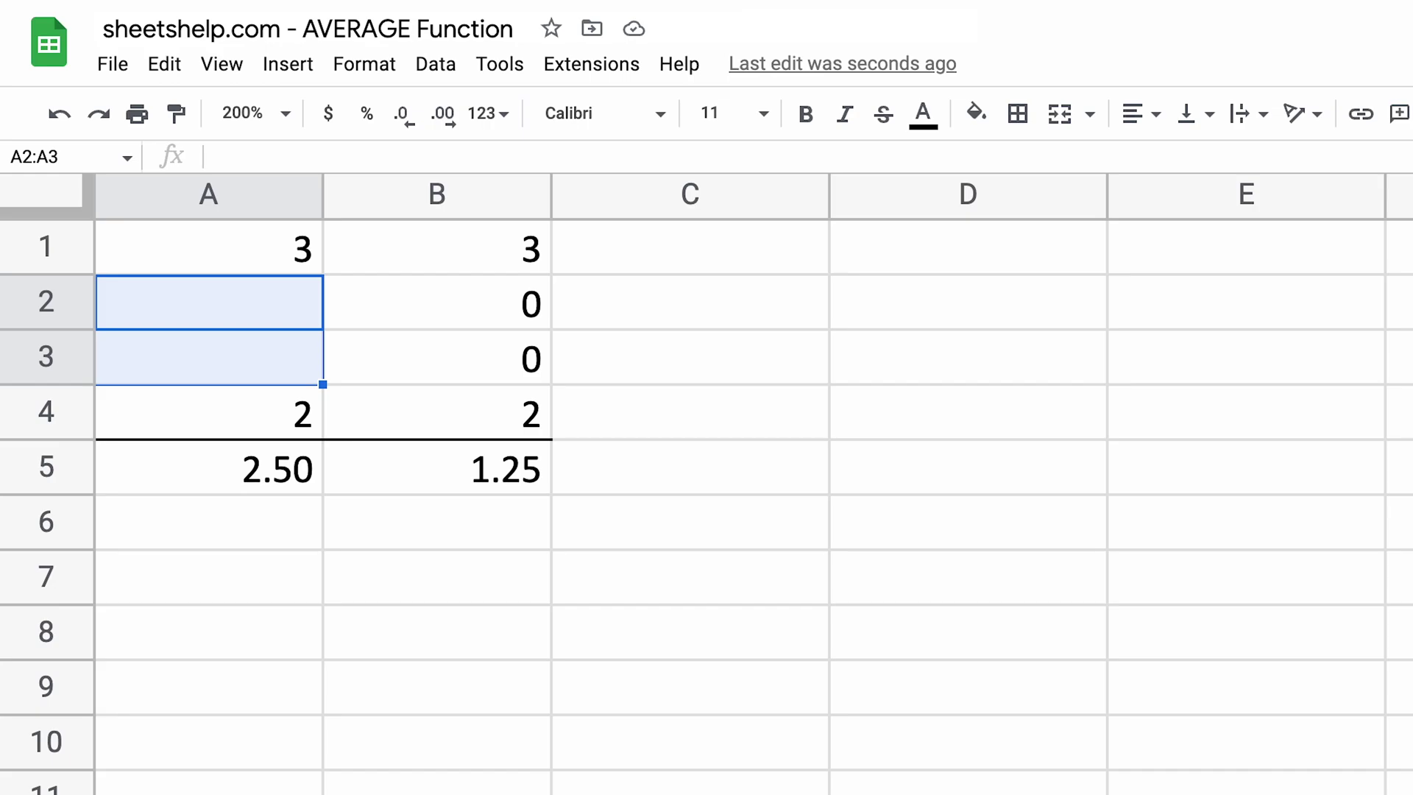
click(202, 266)
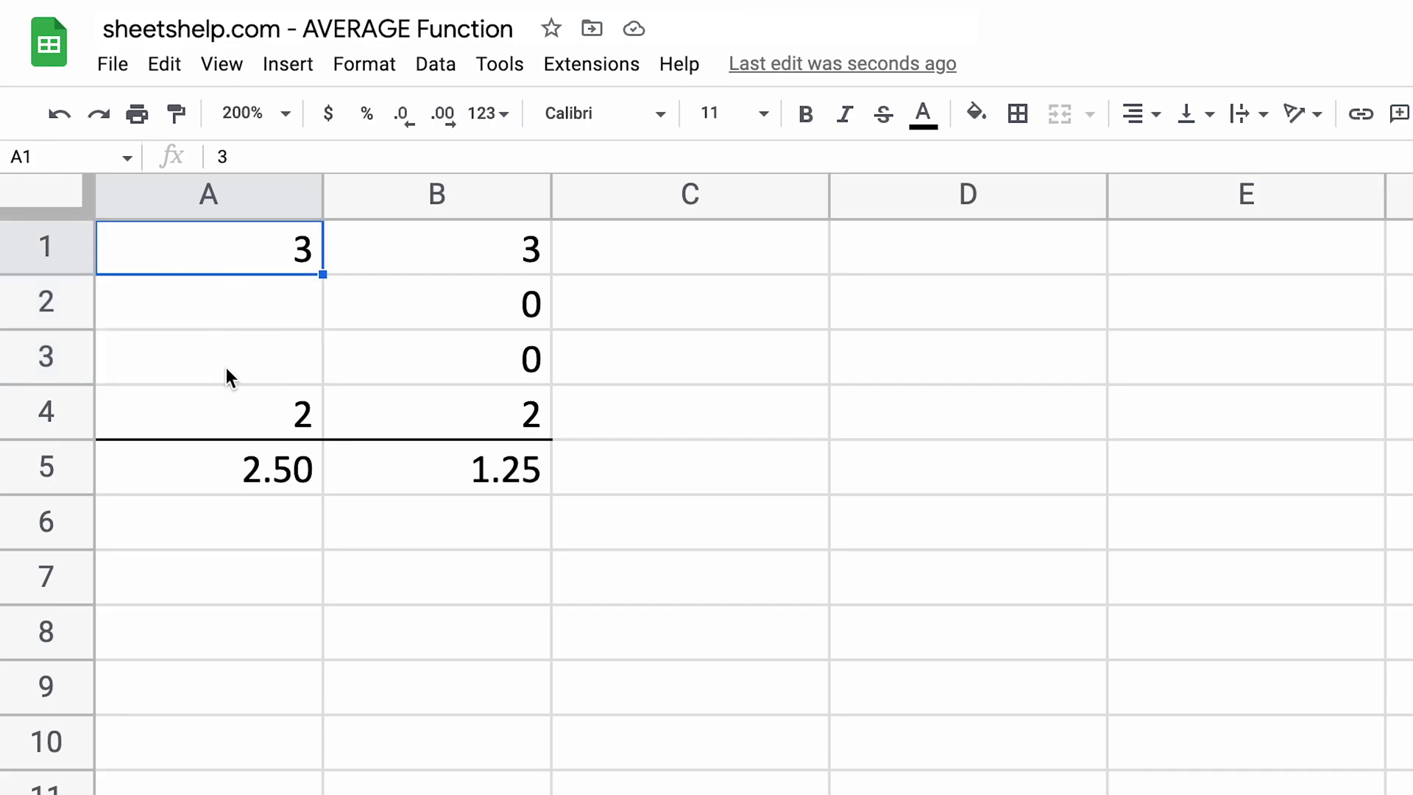
click(221, 406)
click(446, 475)
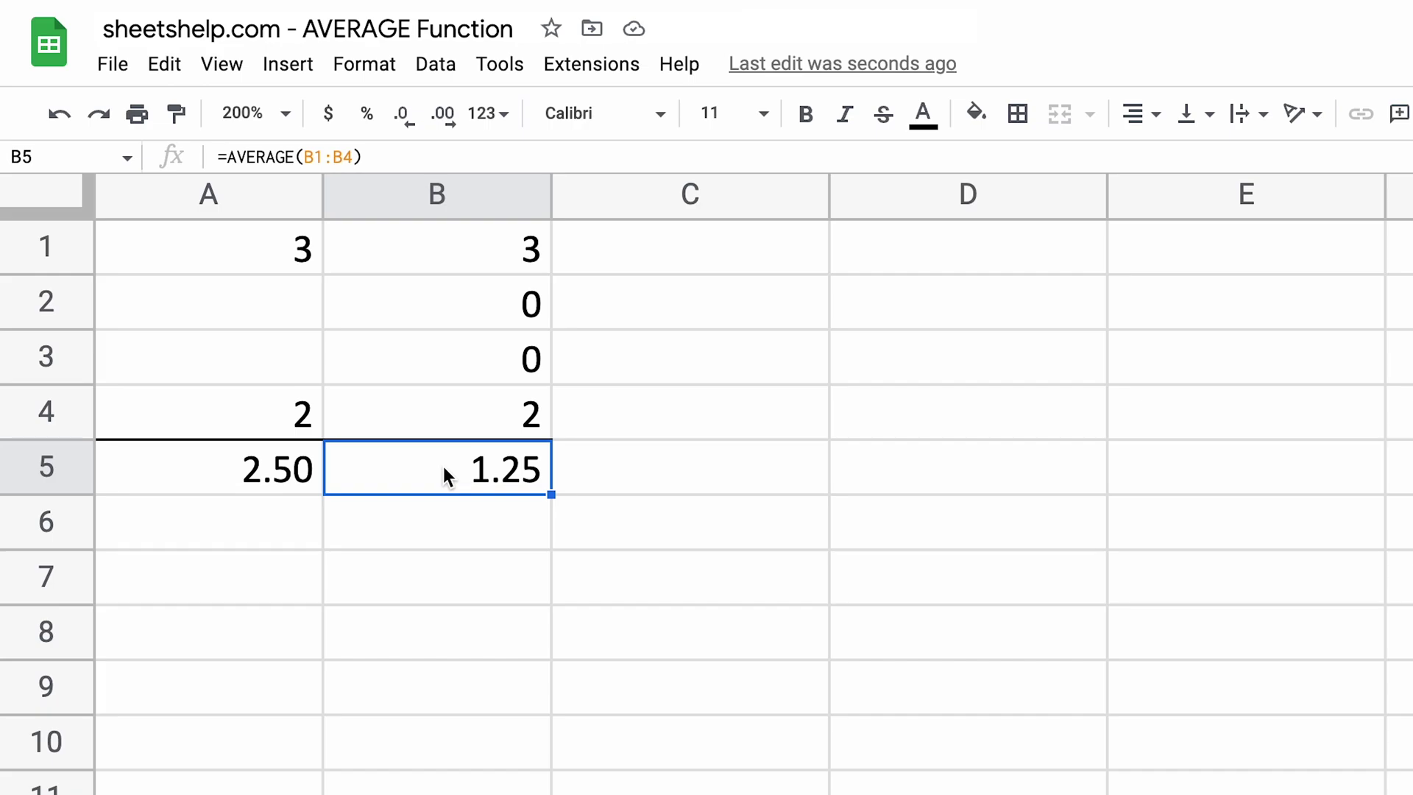
click(281, 322)
click(277, 358)
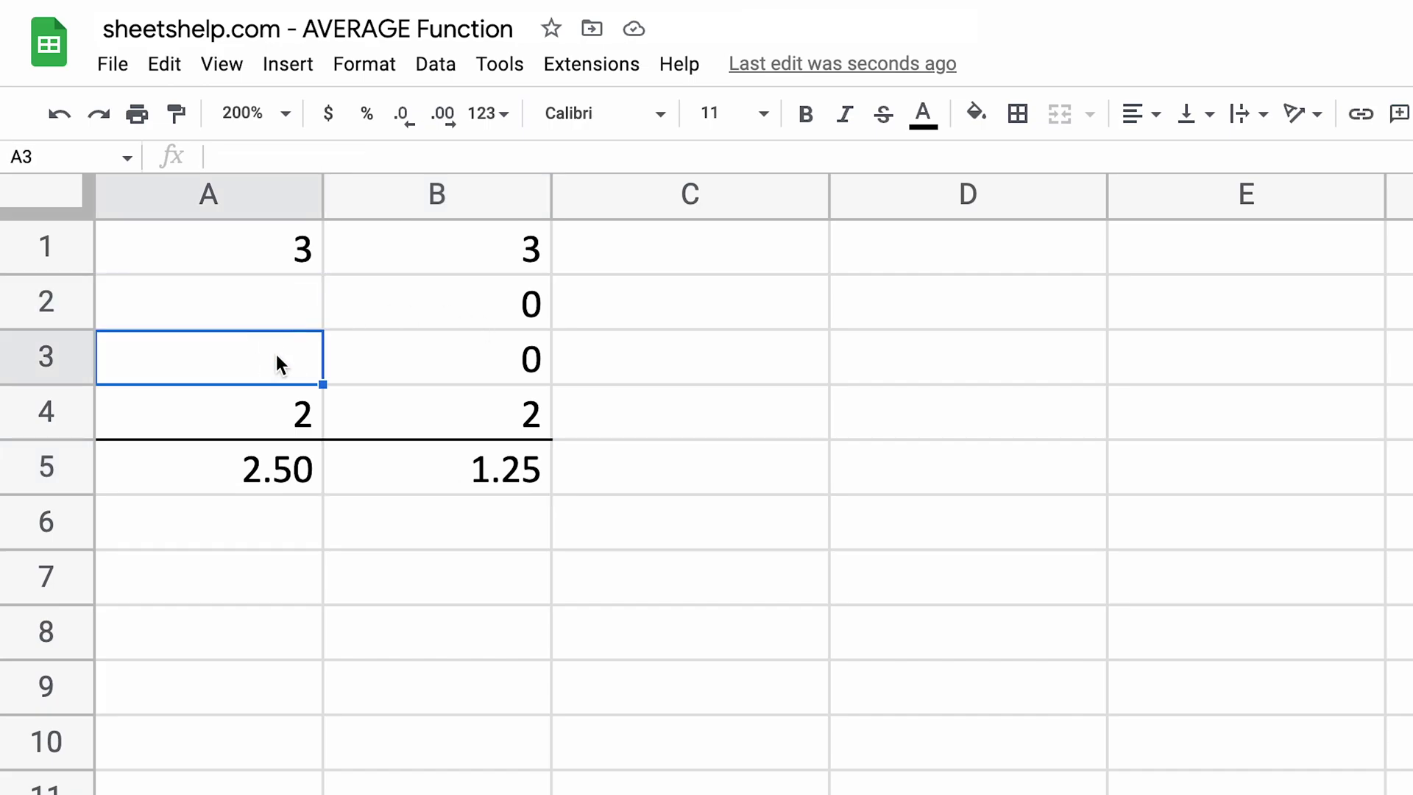
click(275, 308)
click(278, 357)
Clear all values and borders from column B.
click(388, 308)
drag(387, 303, 392, 338)
click(421, 195)
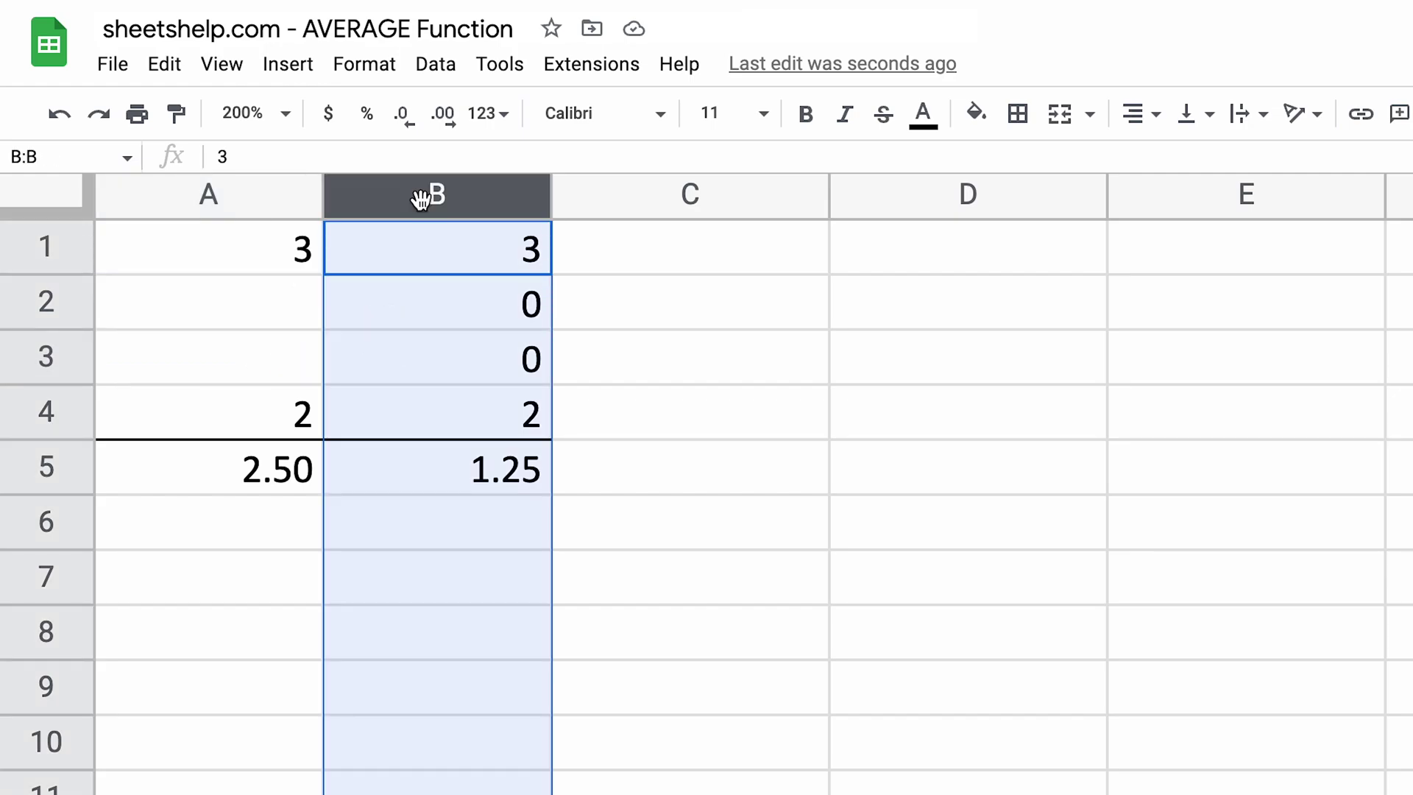
key(Delete)
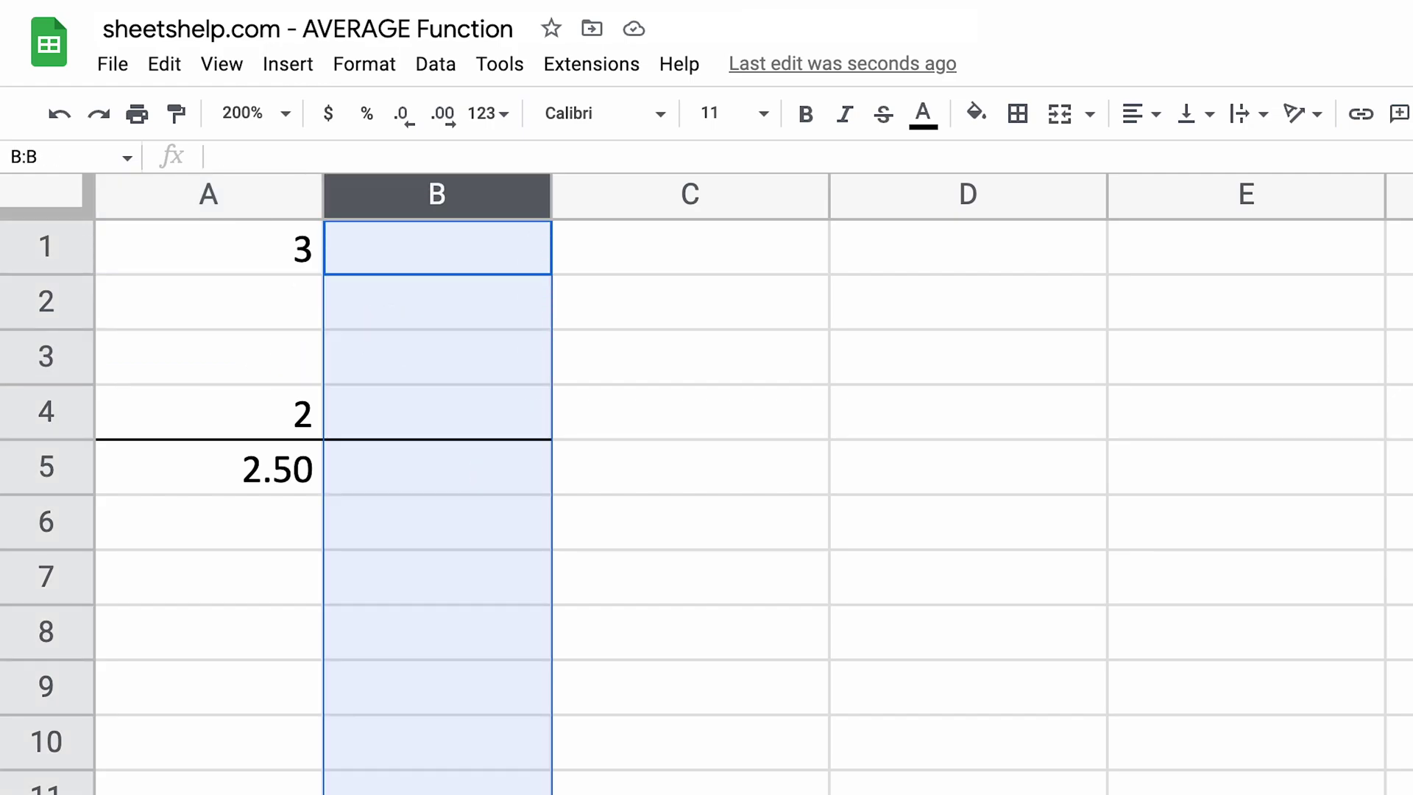
click(1014, 115)
click(1169, 211)
Fill A1:A4 with the survey values none, 2, 1, none.
click(271, 324)
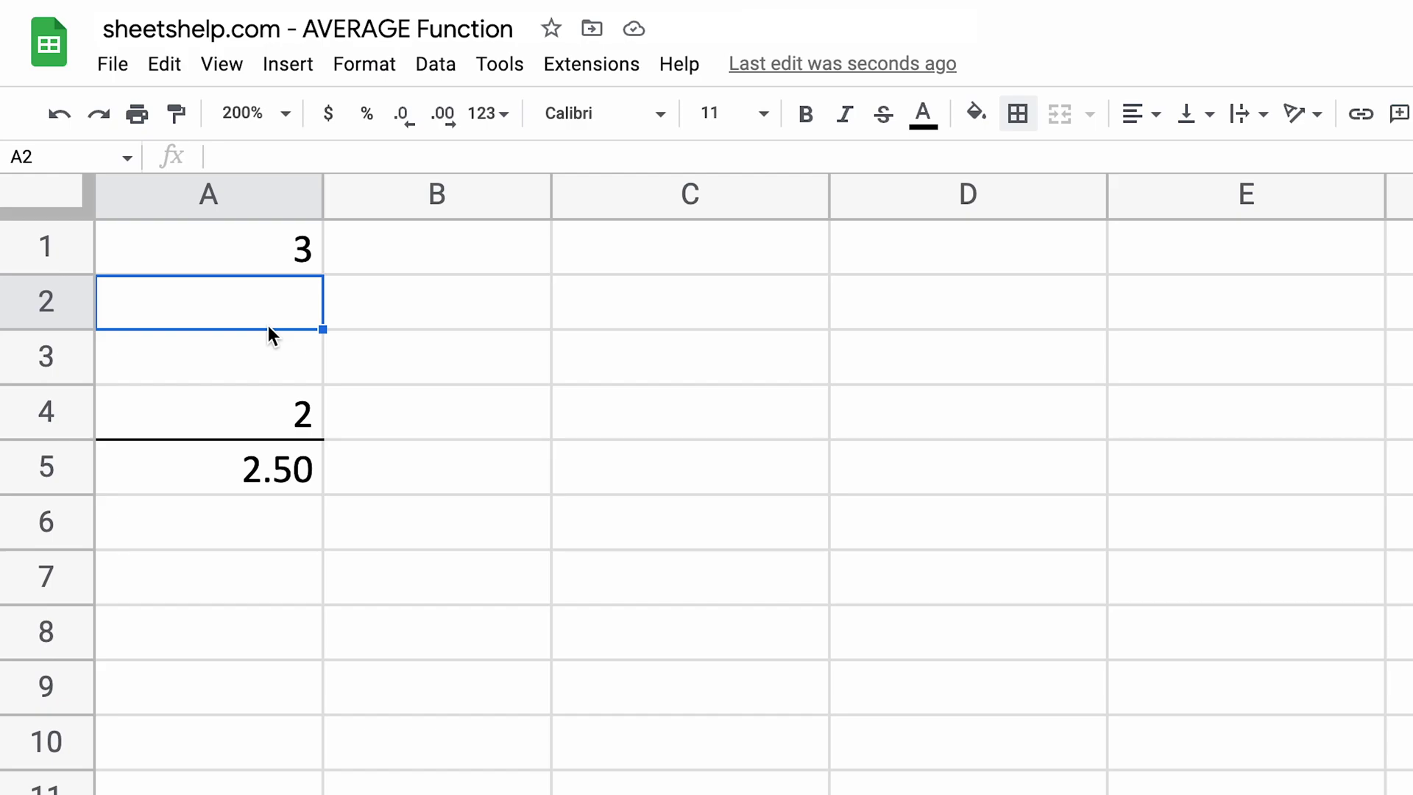
key(Up)
key(Delete)
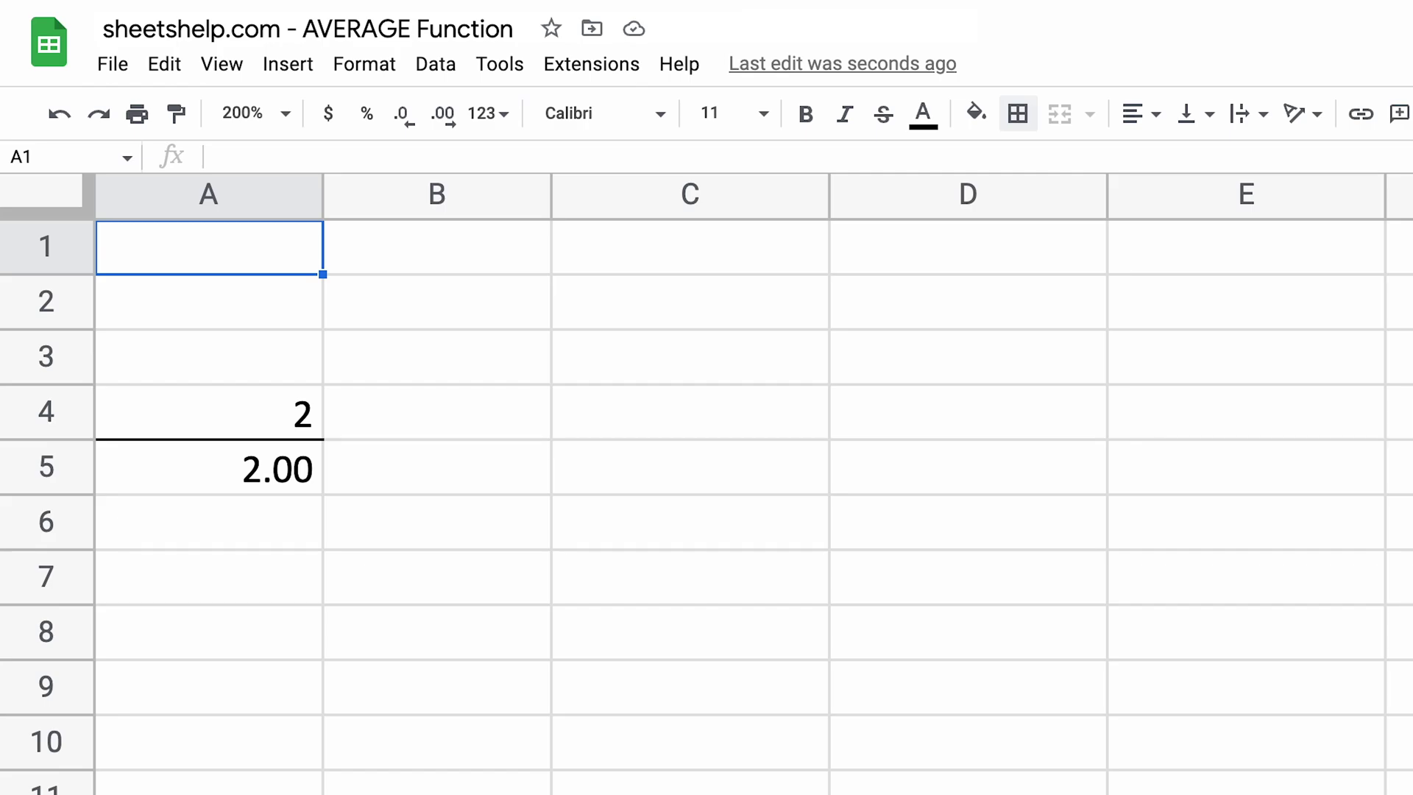
text(none)
key(Return)
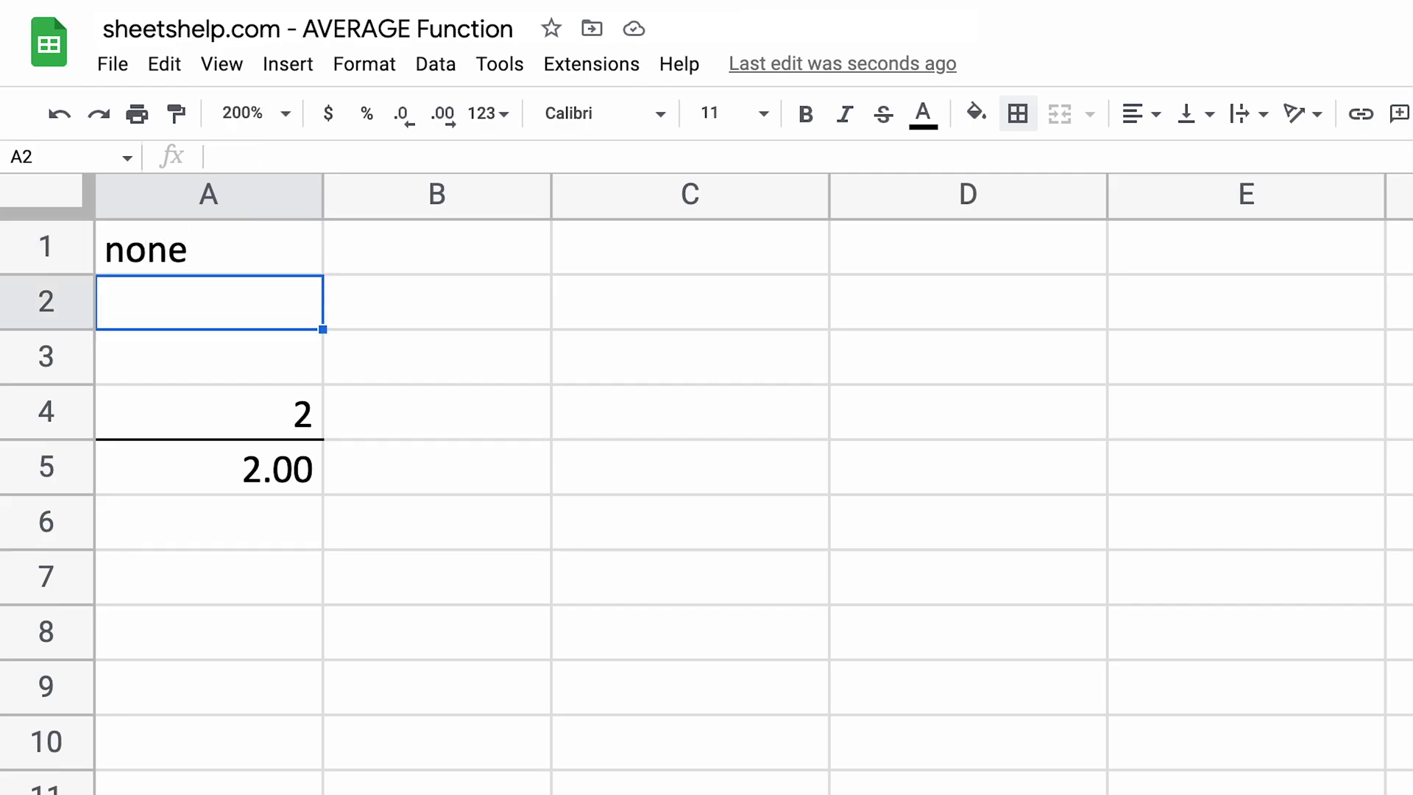
text(2)
key(Return)
text(1)
key(Return)
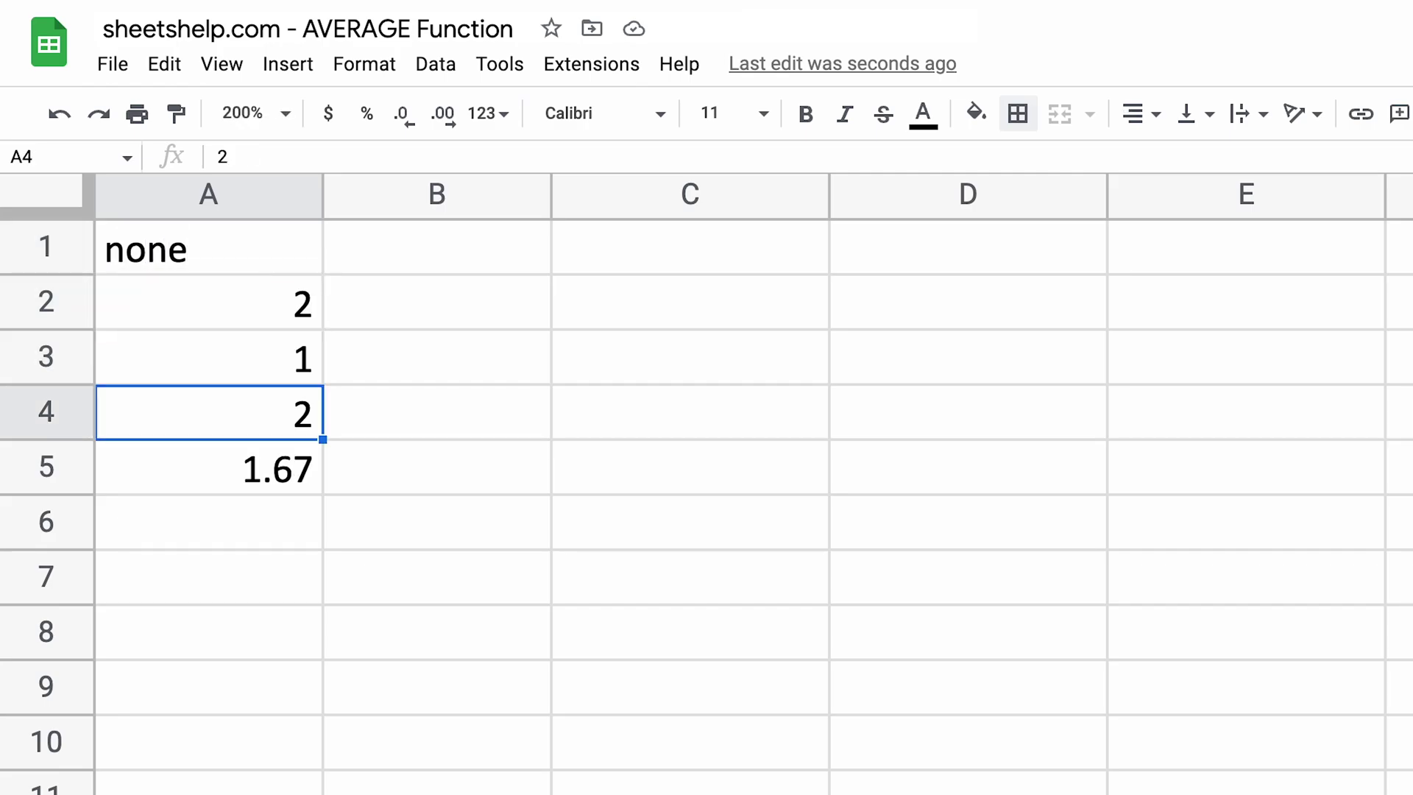
text(none)
key(Return)
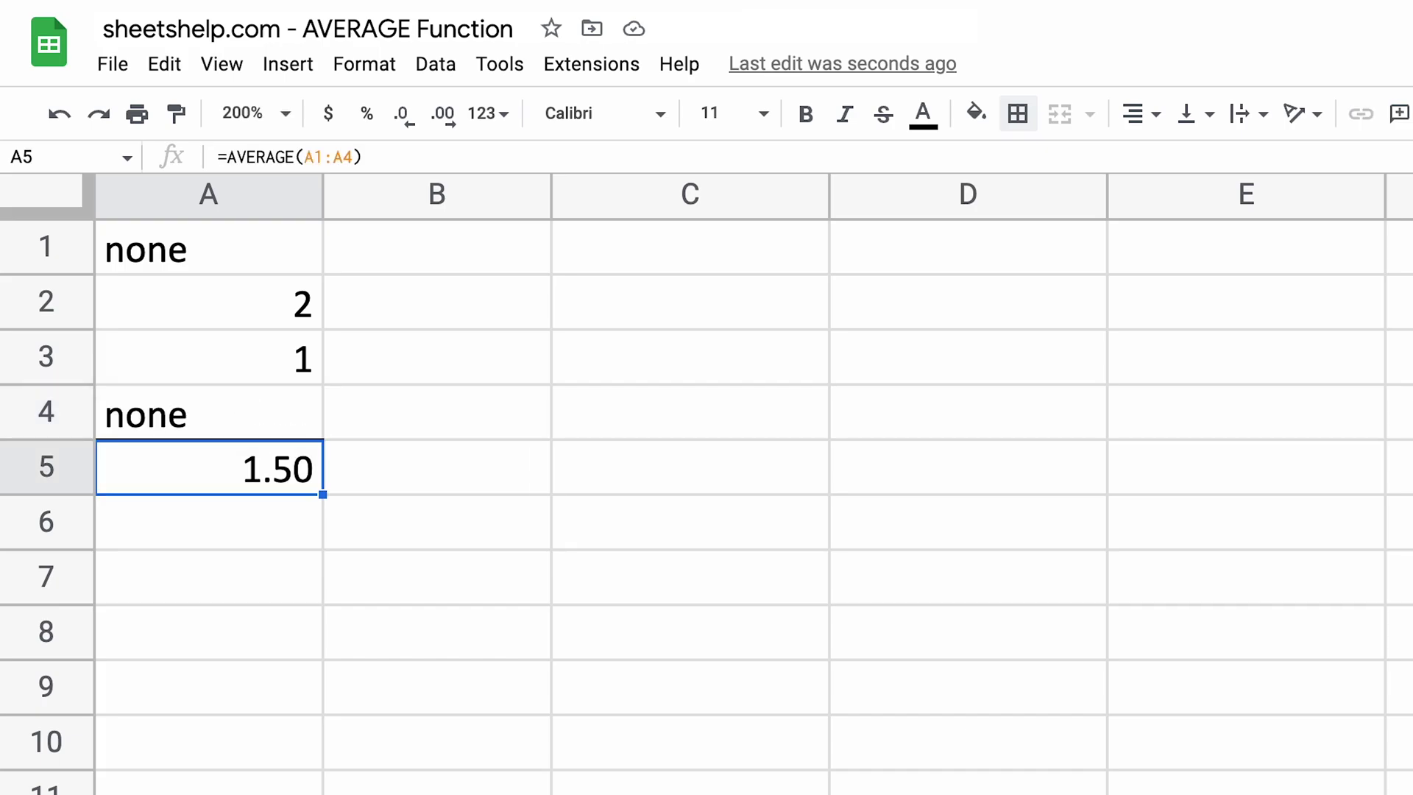
Step through the column A entries to check that A5 now averages 1.50.
key(Up)
key(Up)
key(Up)
key(Up)
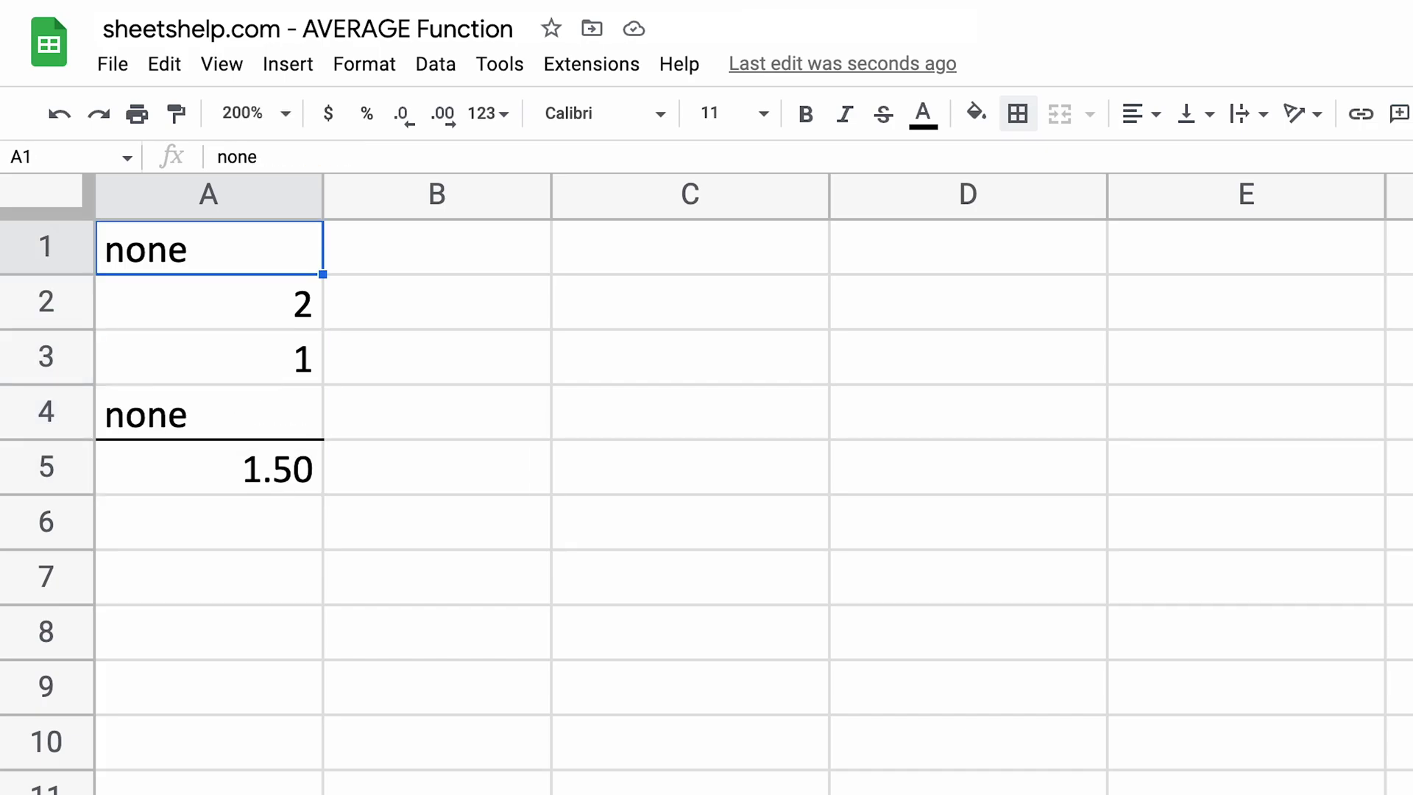
key(Down)
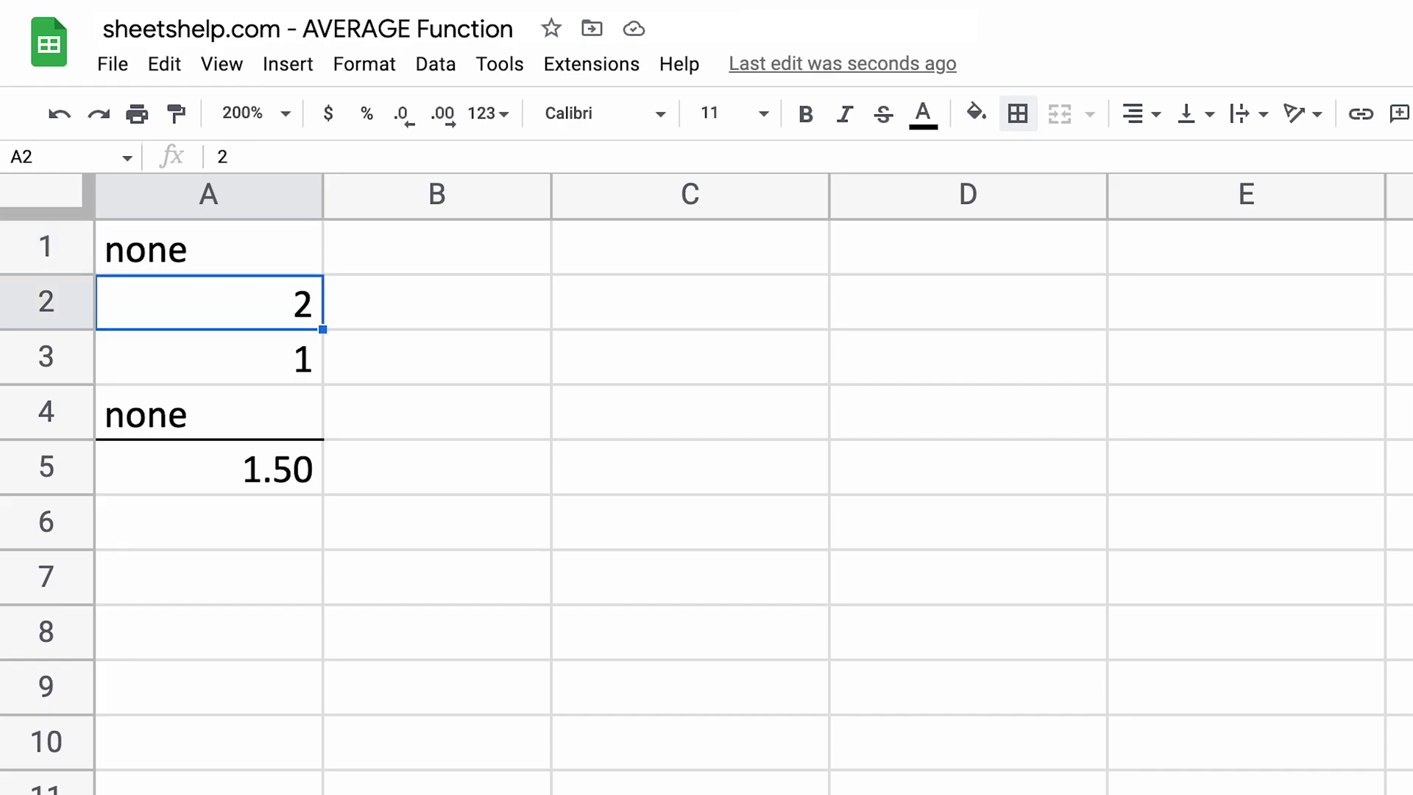
key(Down)
key(Up)
key(Down)
key(Down)
key(Down)
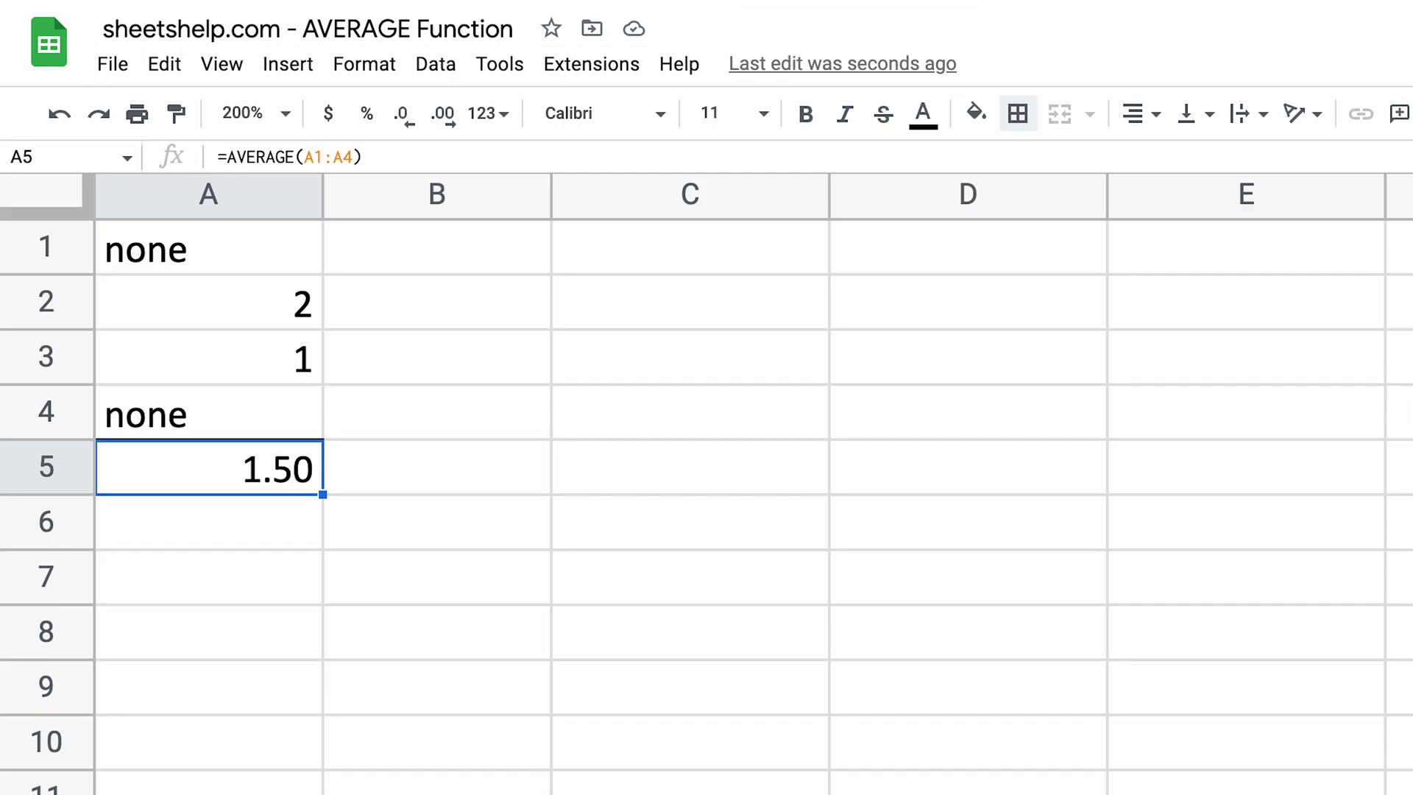
double_click(237, 448)
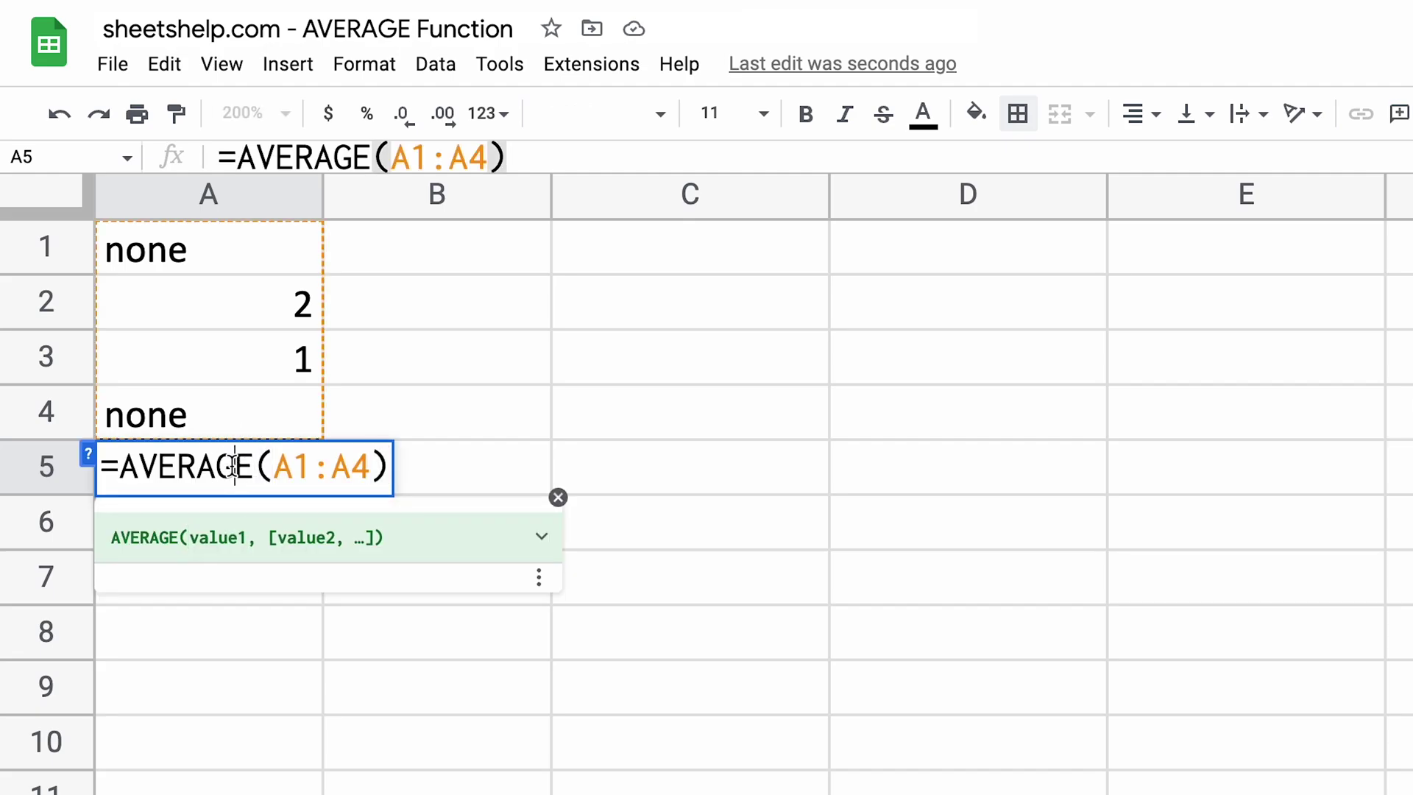
click(539, 537)
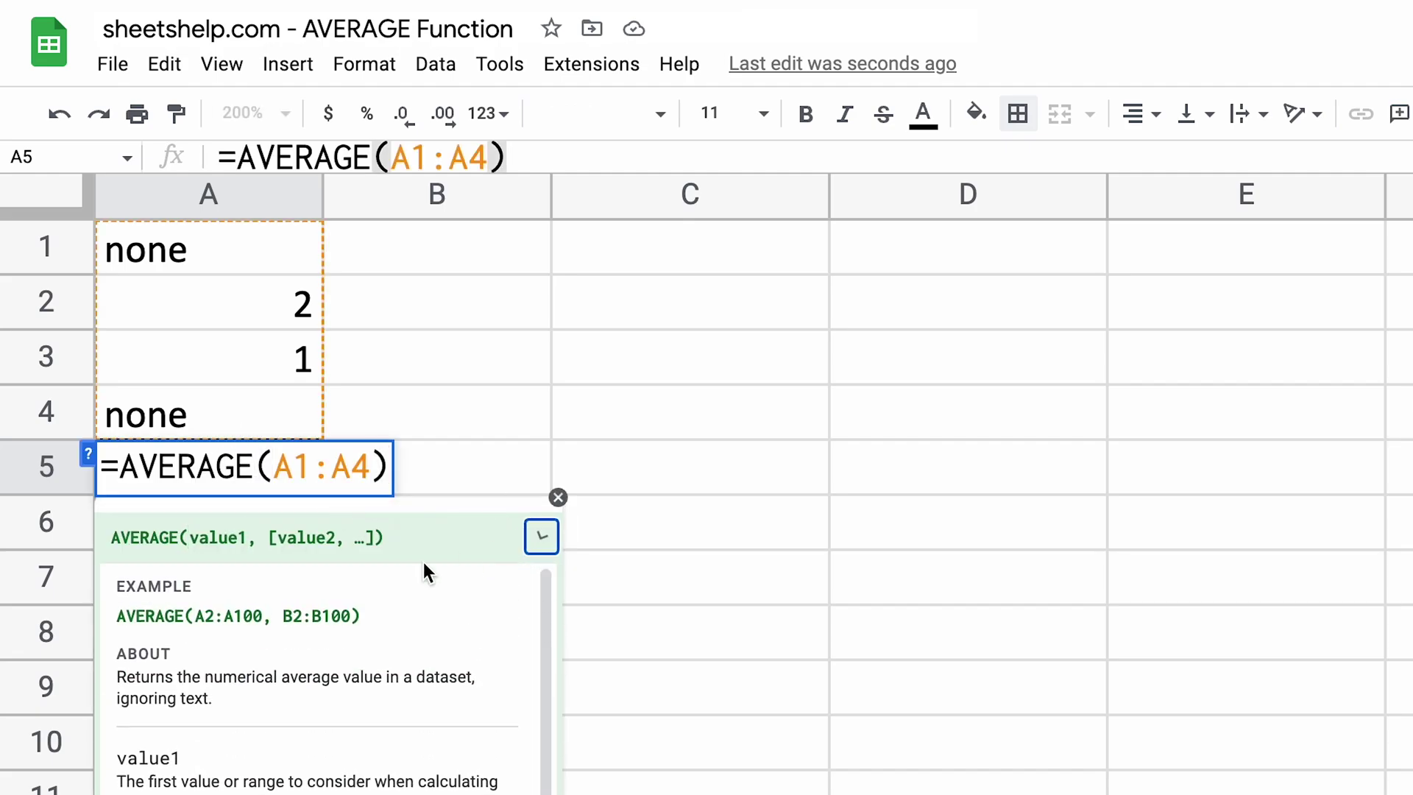
drag(202, 676, 370, 673)
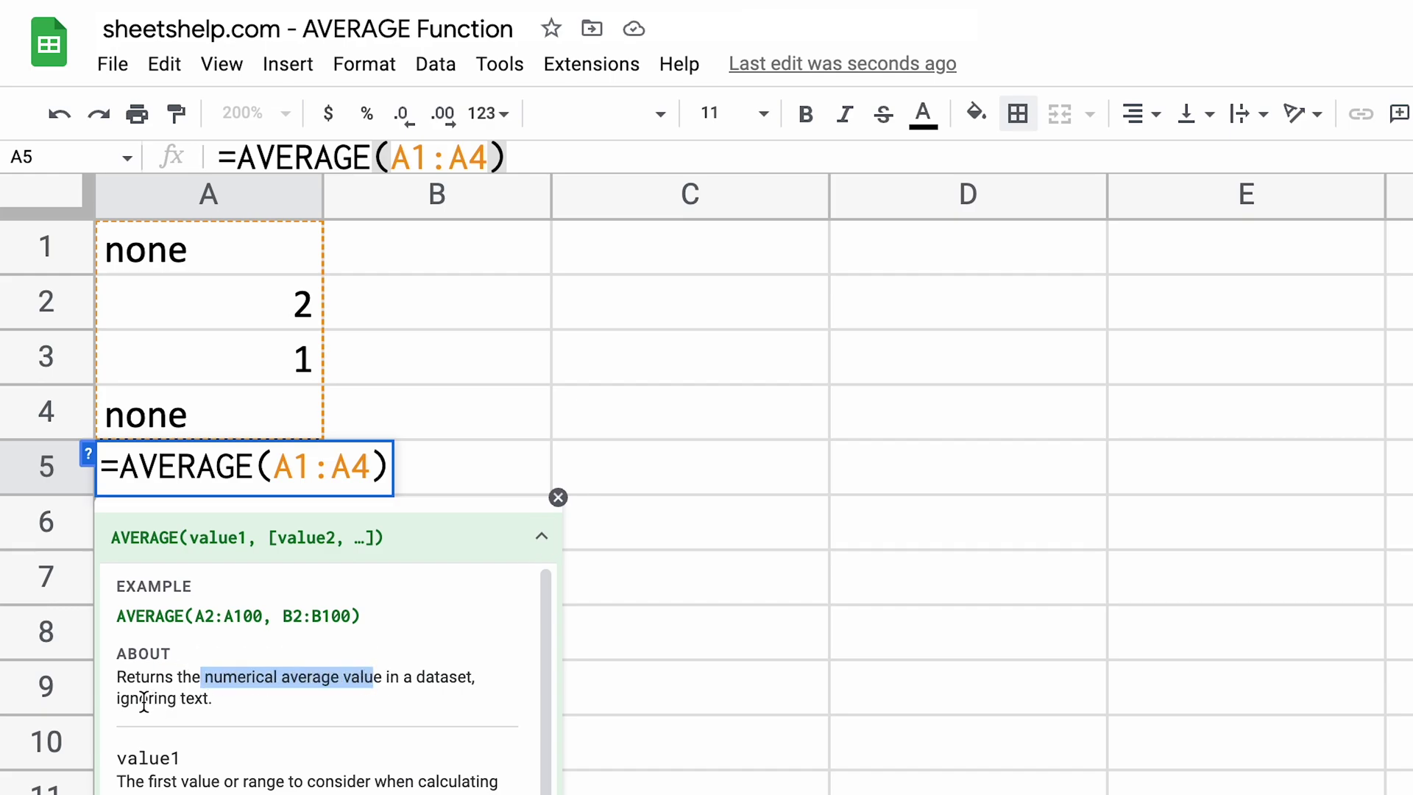
drag(139, 699, 192, 699)
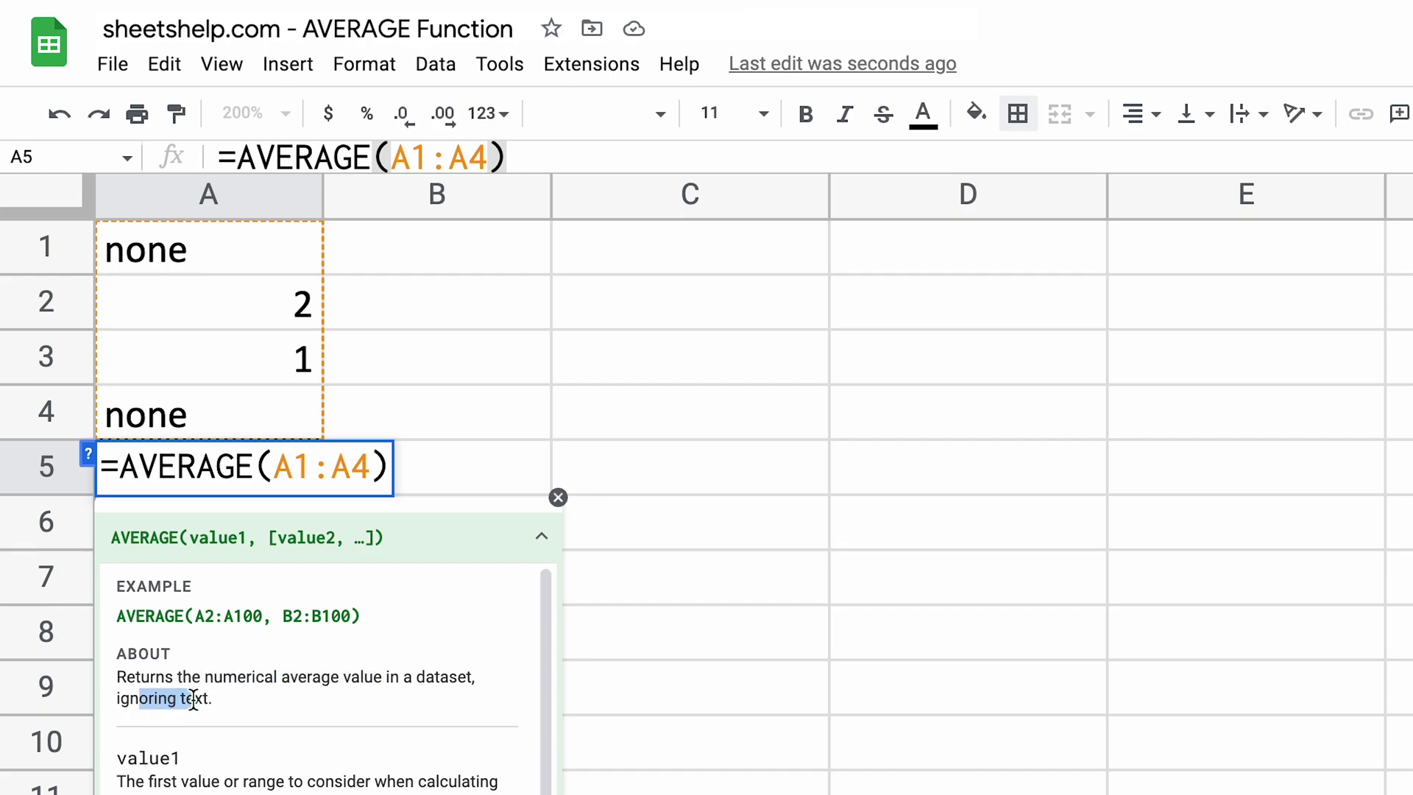
click(193, 699)
key(Escape)
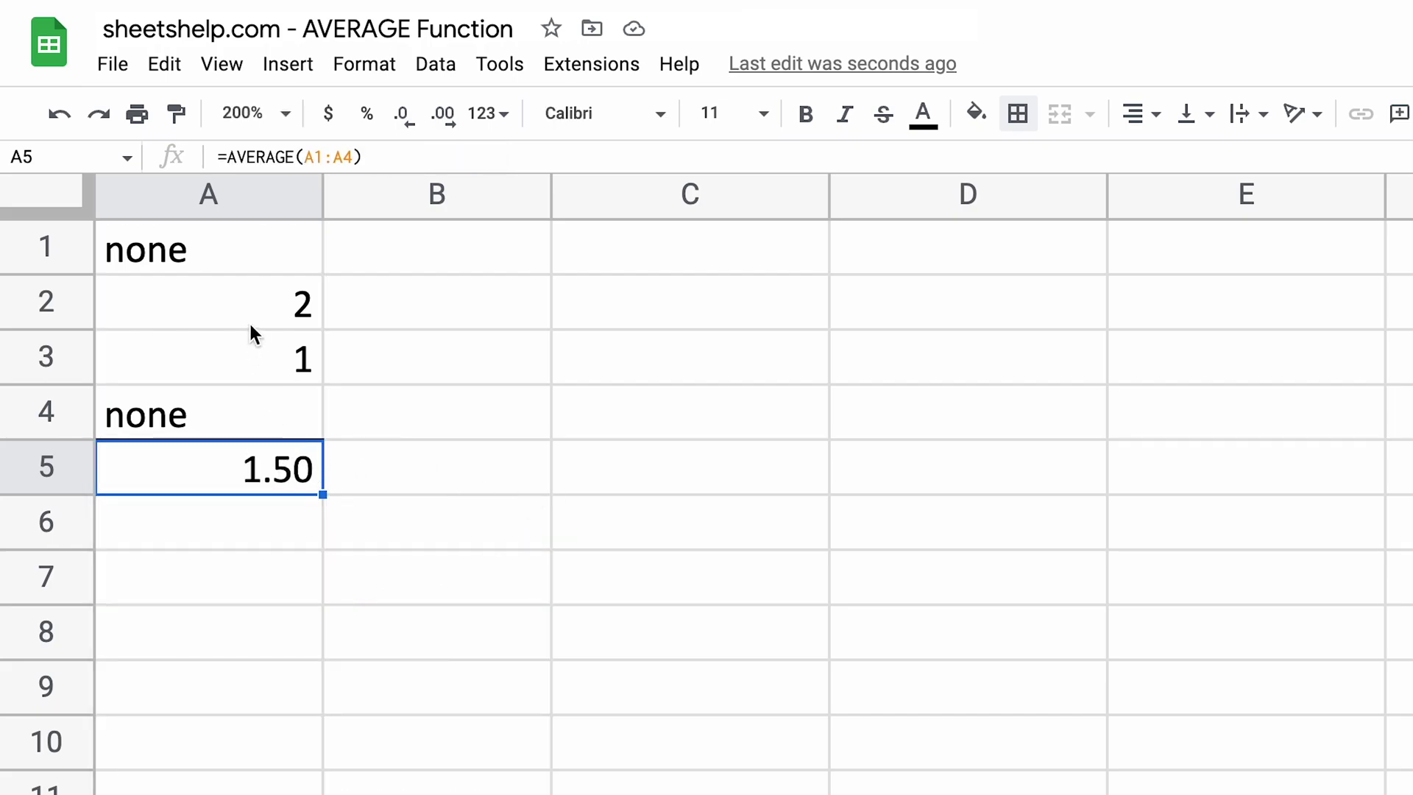
Copy A1:A5, the survey data and its average, into column B.
drag(244, 259, 250, 446)
key(ctrl+c)
click(457, 252)
key(ctrl+v)
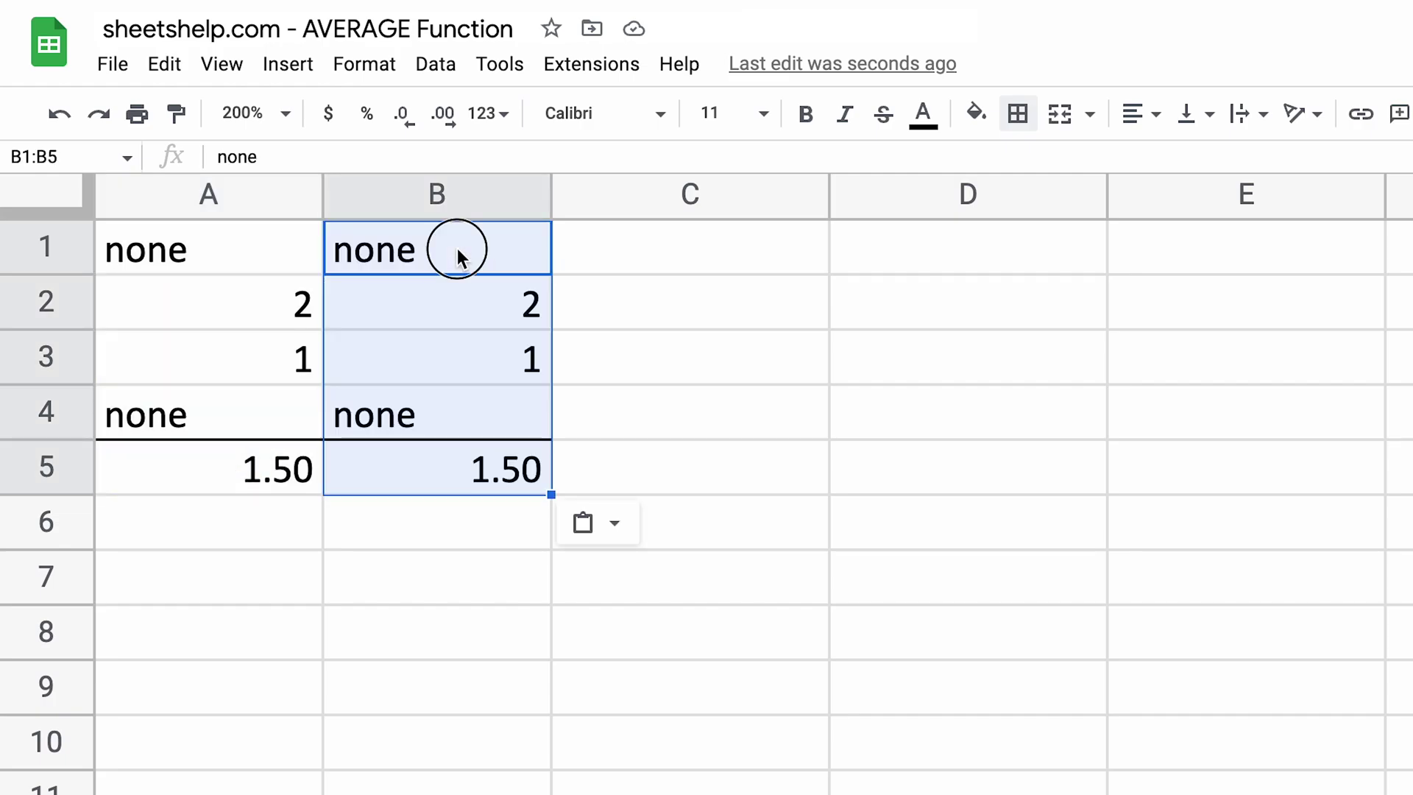
Empty B1 and B4 so column B holds only 2 and 1.
double_click(457, 249)
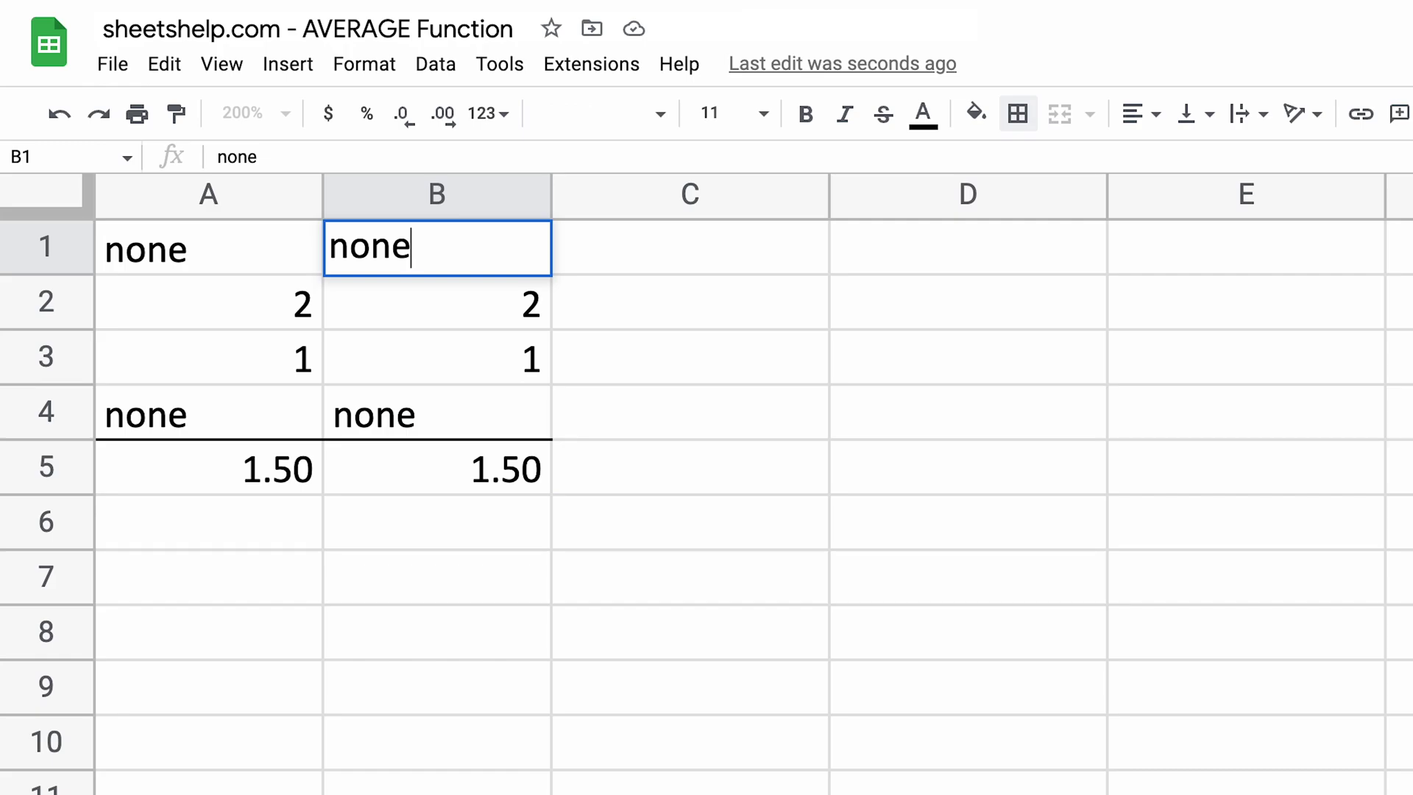
key(Return)
click(437, 249)
key(Delete)
click(437, 412)
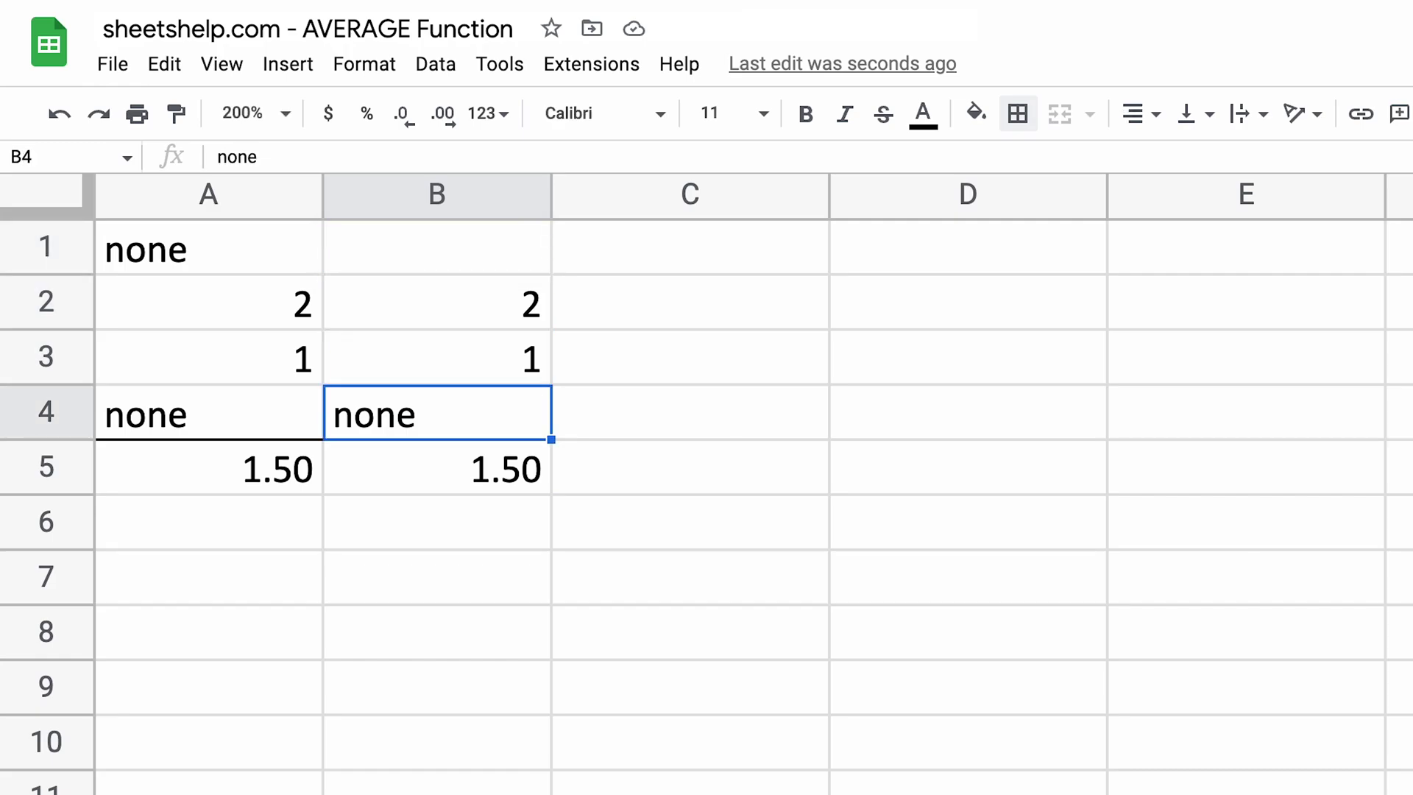
key(Delete)
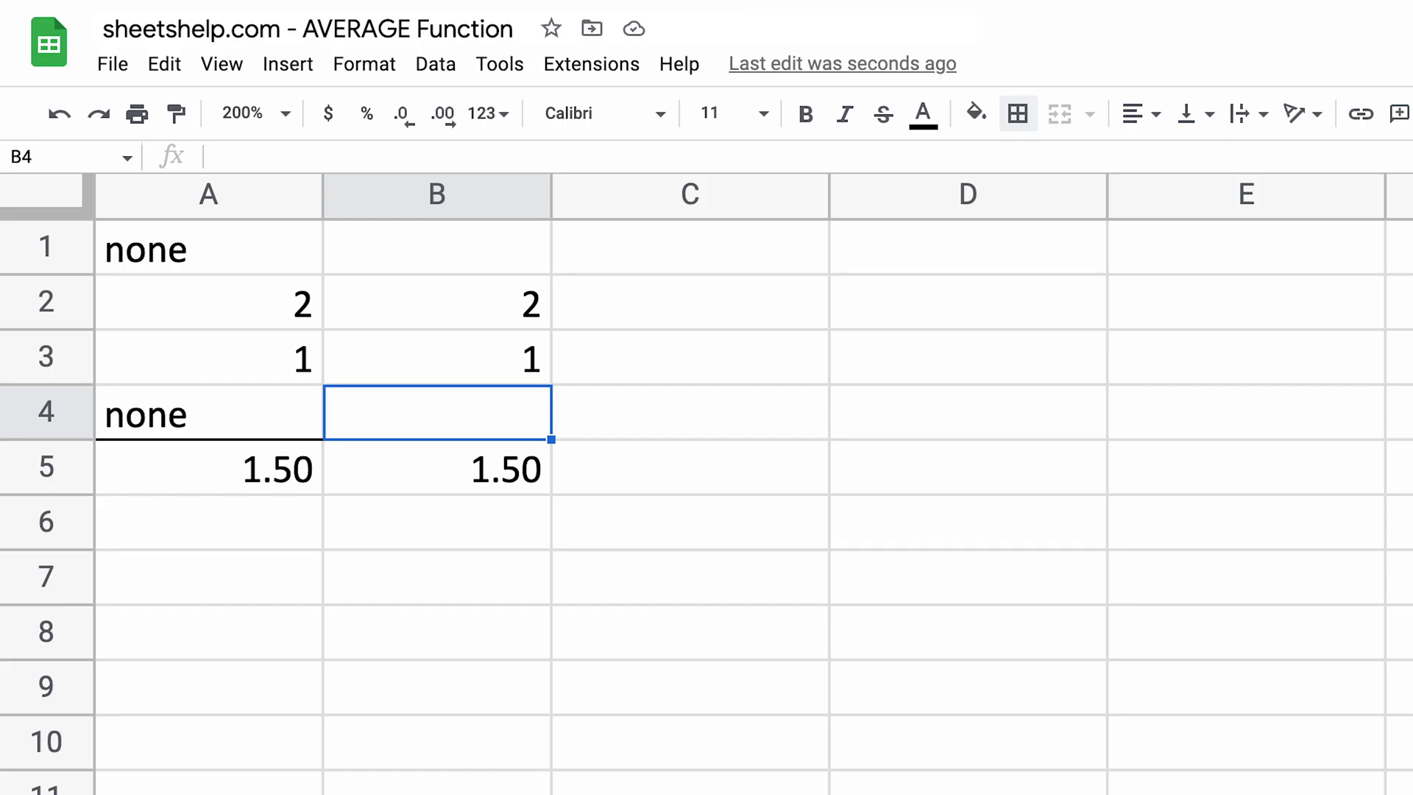
Replace A5 with =averagea(A1:A4) so the none entries count as zero, giving 0.75.
click(437, 468)
click(209, 467)
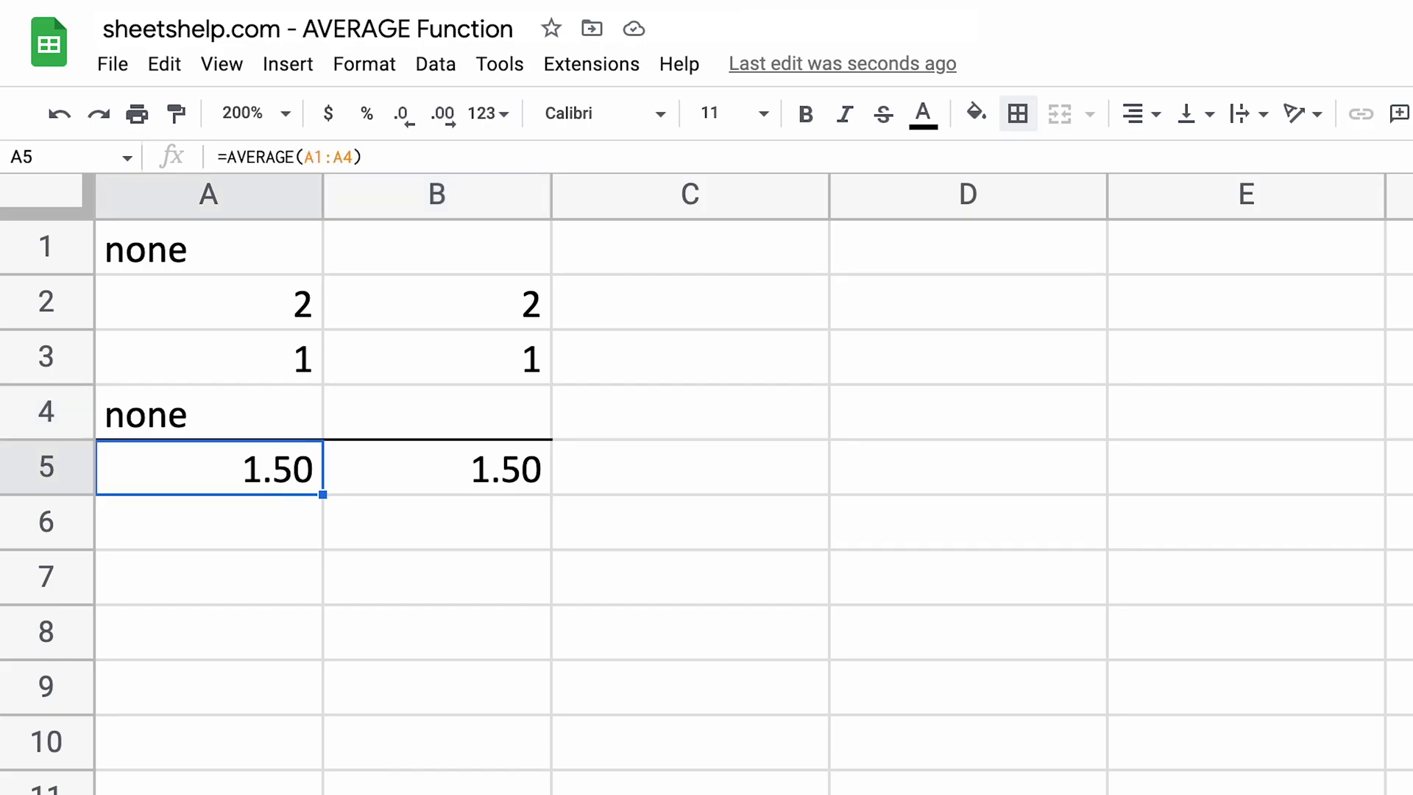
text(=avera)
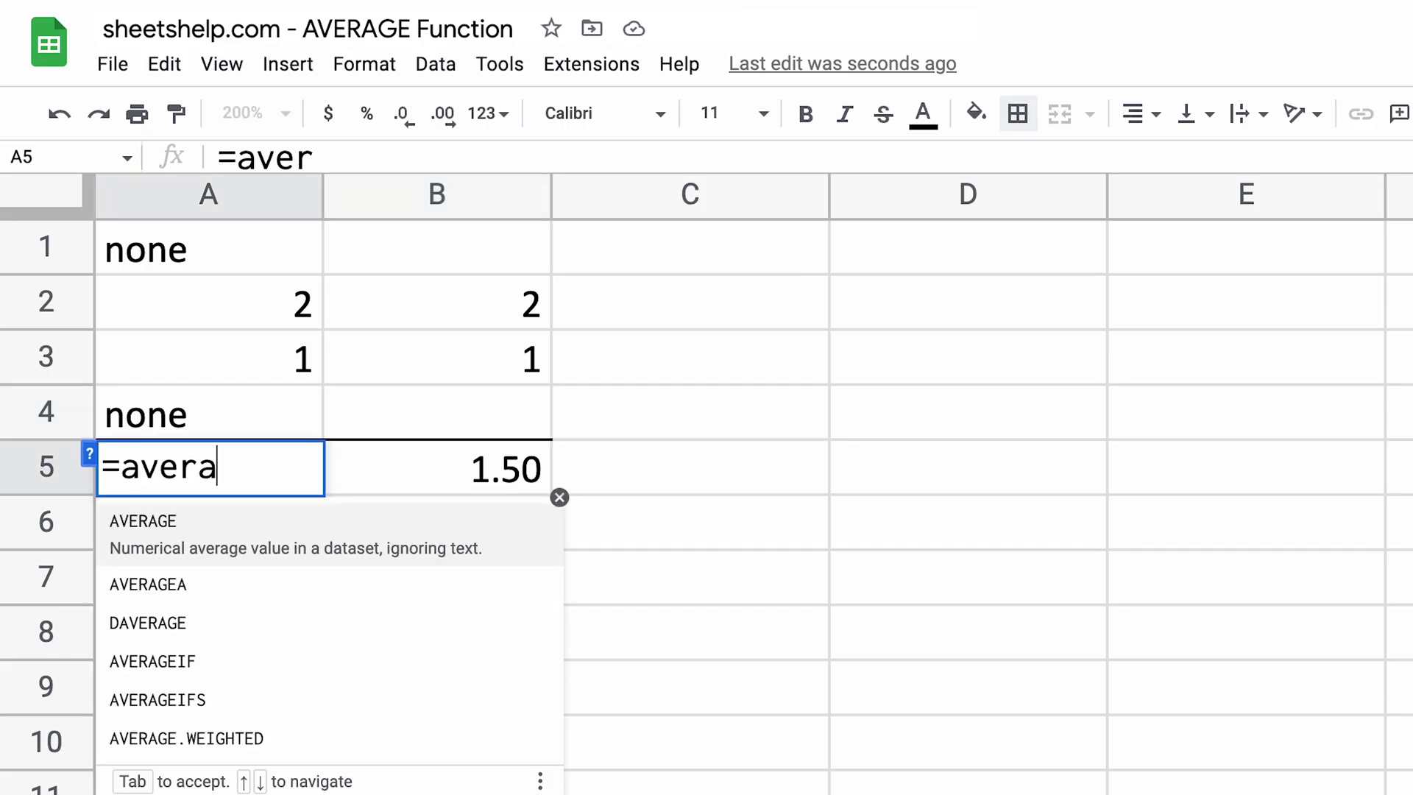
text(gea()
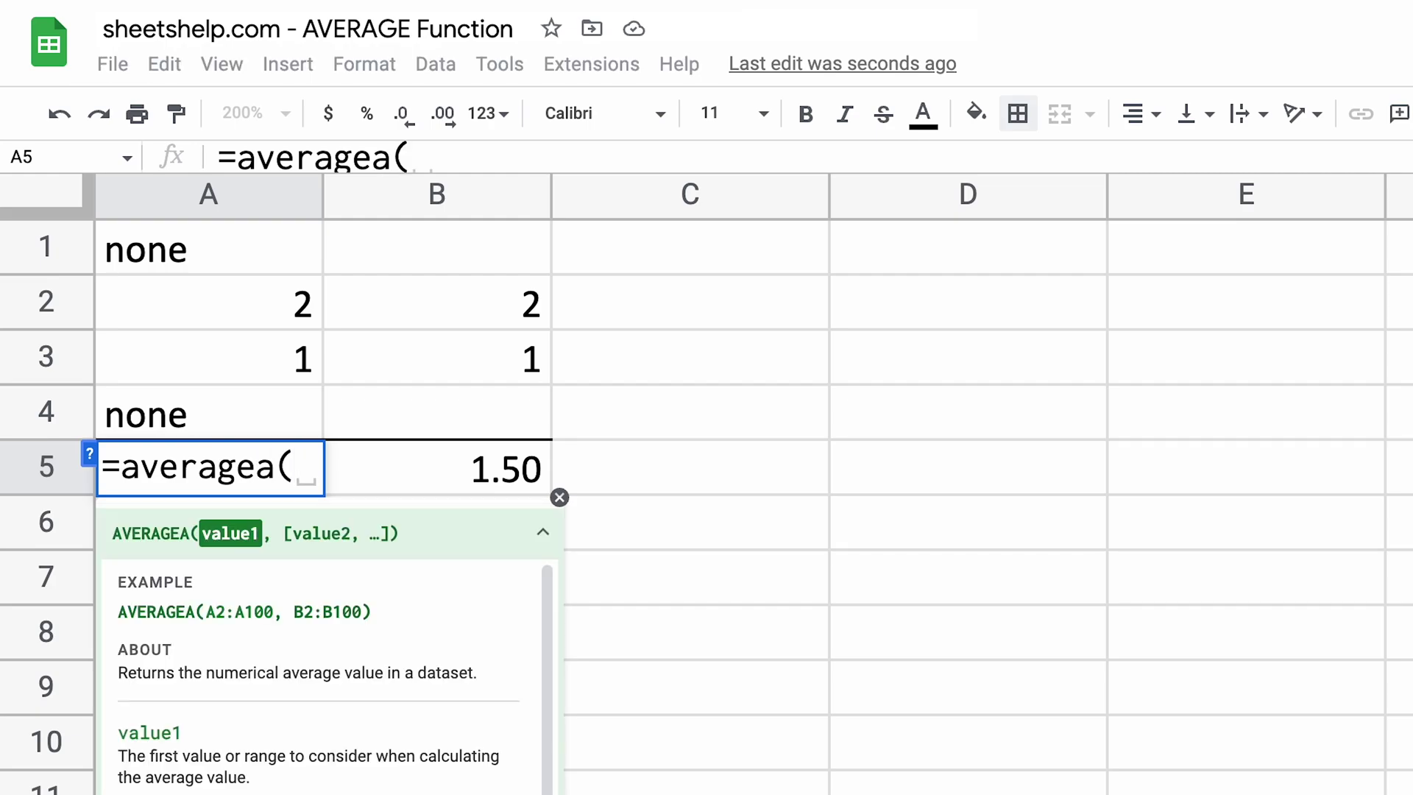
click(208, 412)
key(shift+Up)
key(shift+Up)
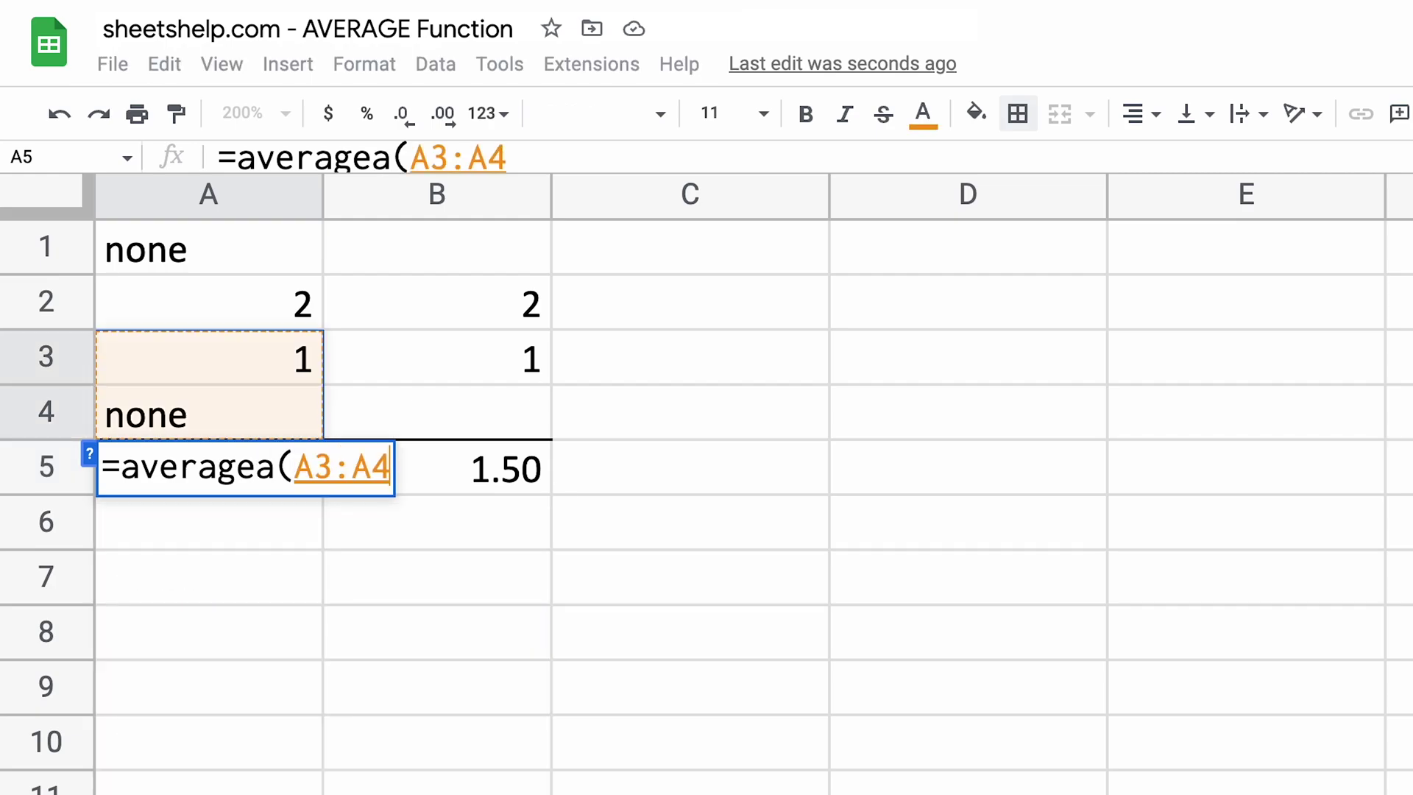
key(shift+Up)
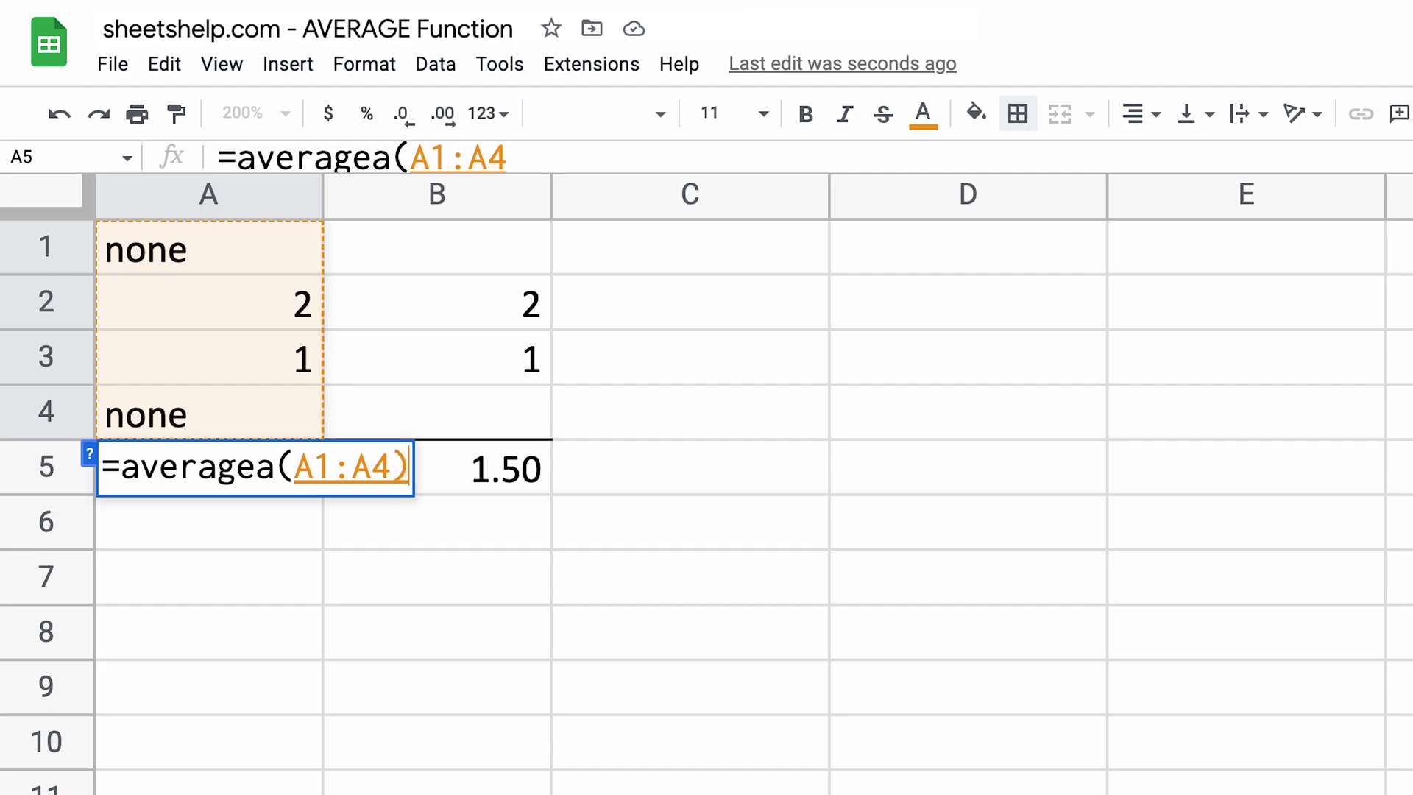
key(Return)
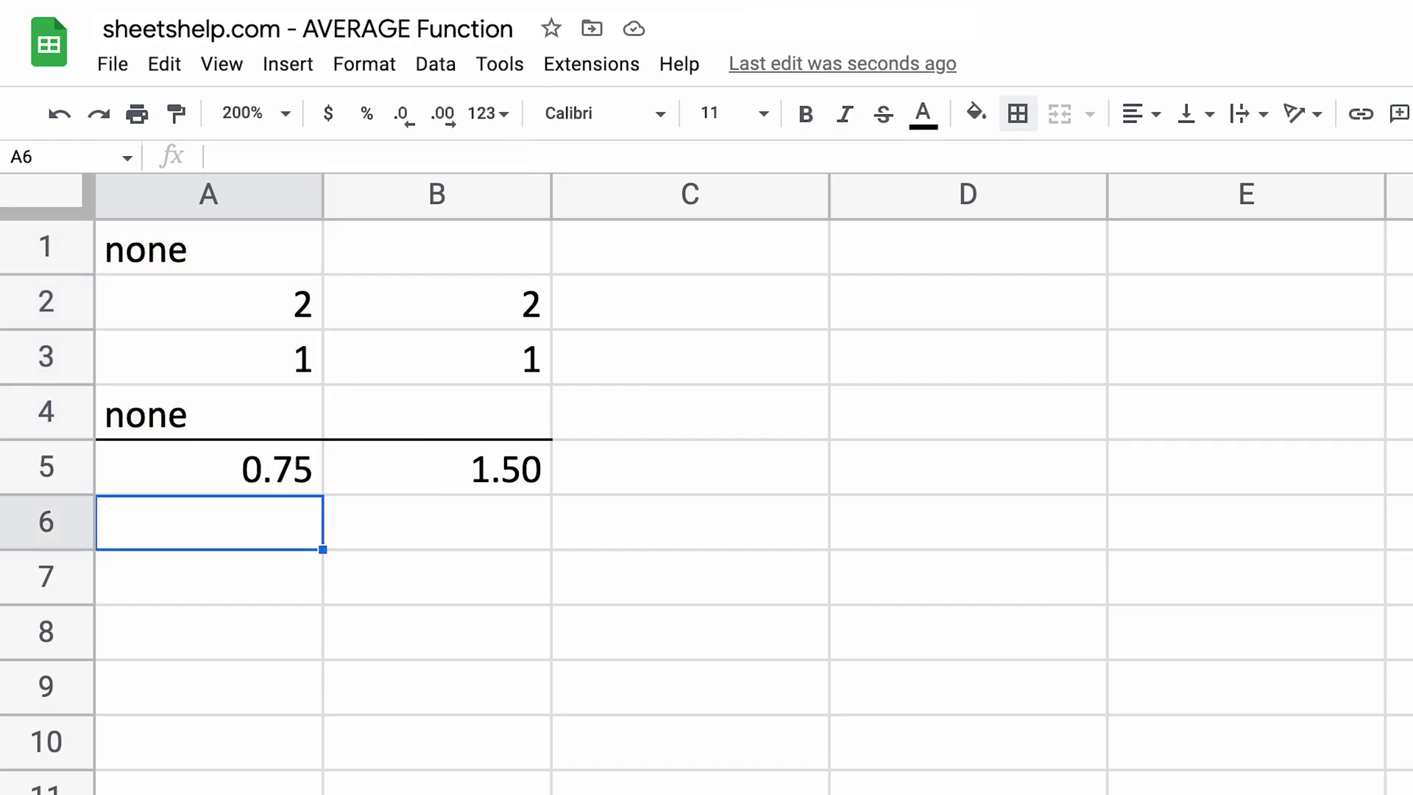
click(228, 472)
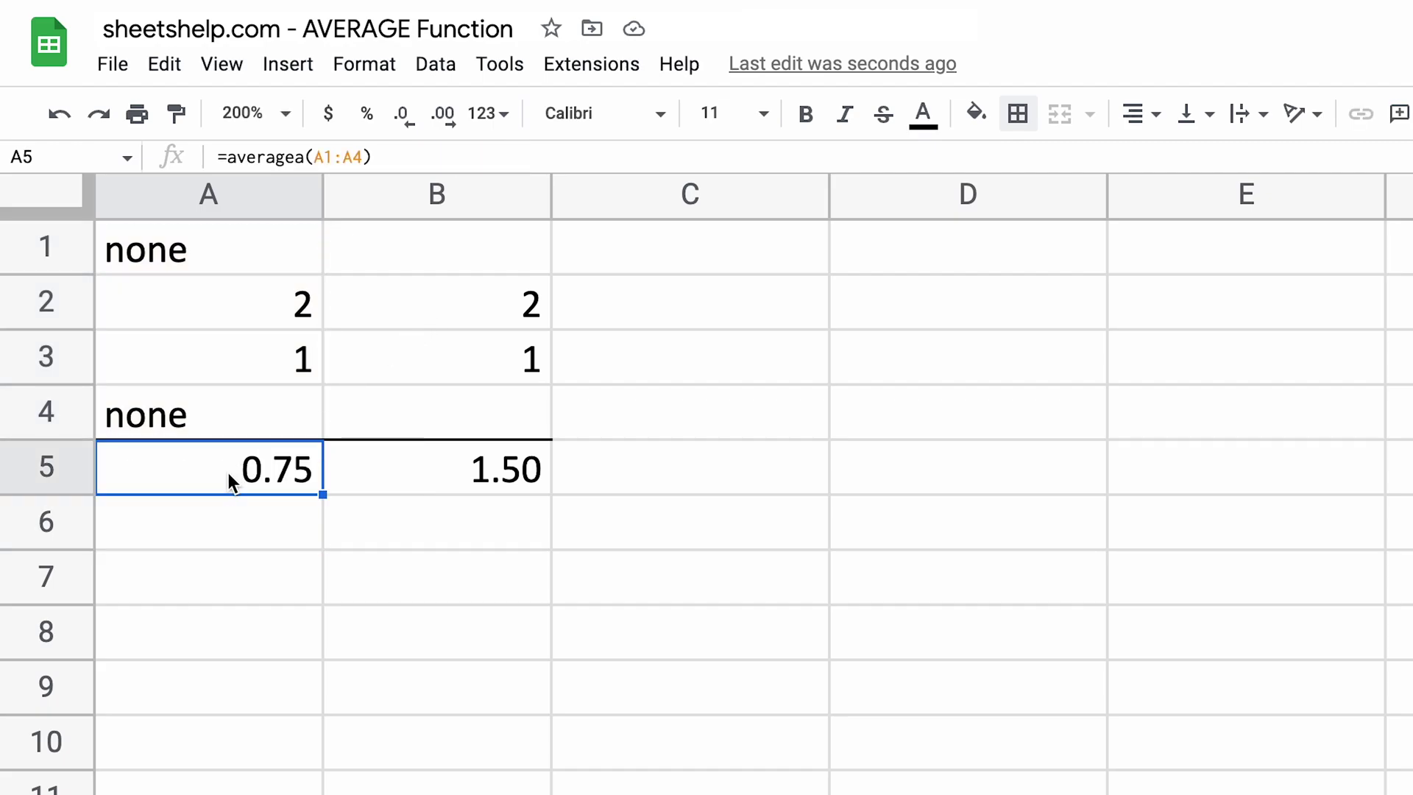